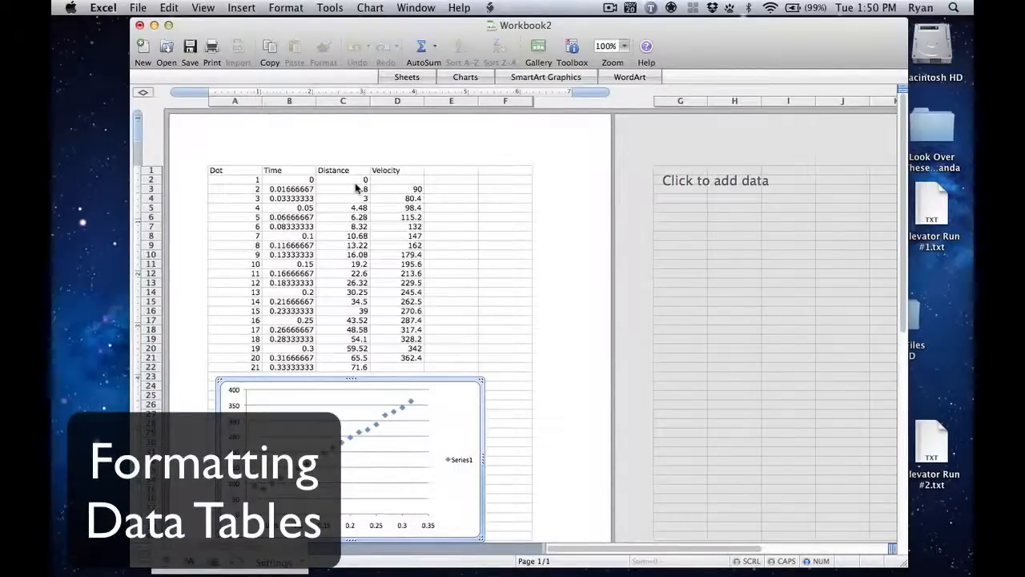
# Step: Apply the Number format to the Time values in B2:B22
pyautogui.click(491, 197)
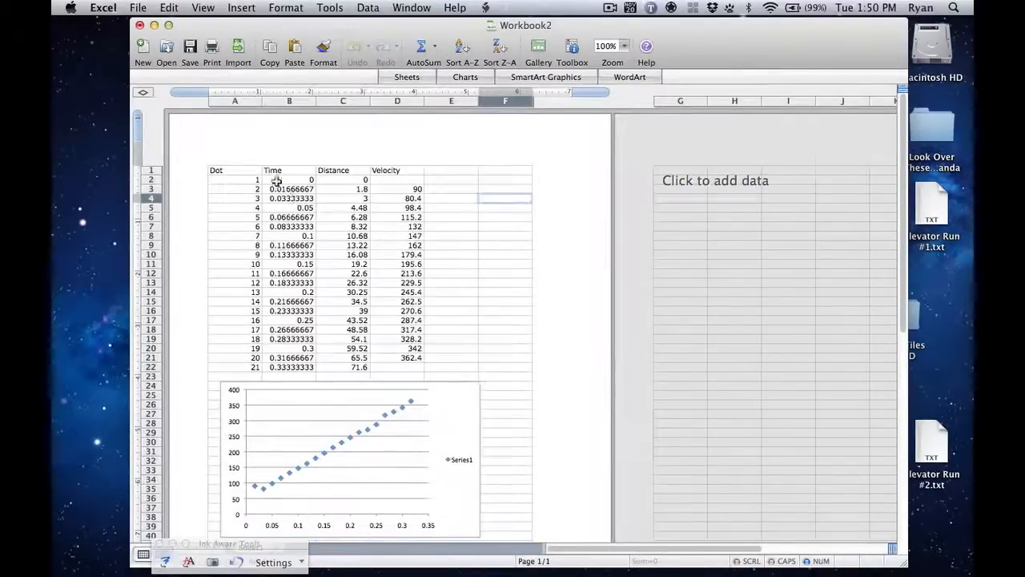
pyautogui.click(288, 190)
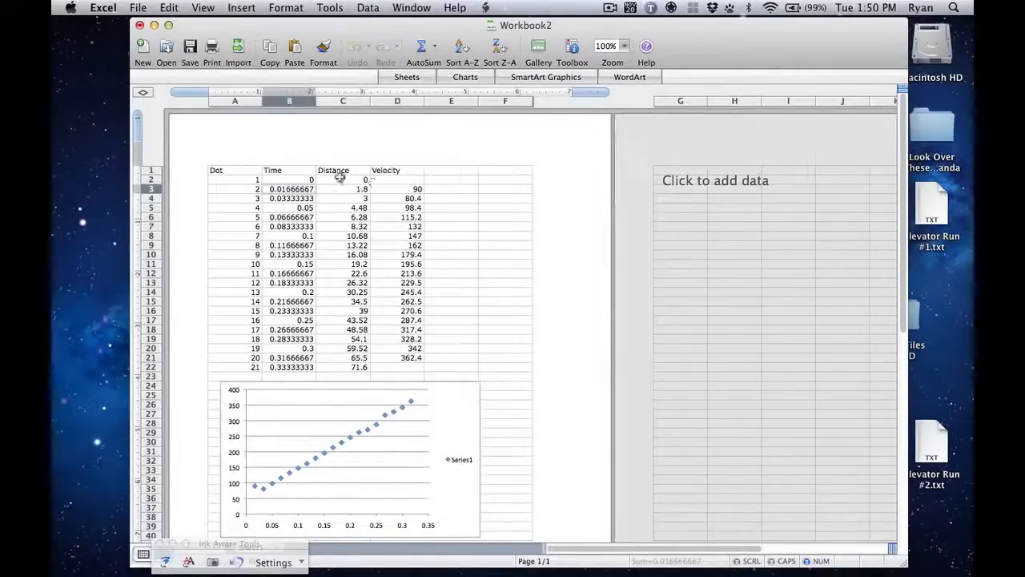
pyautogui.click(287, 180)
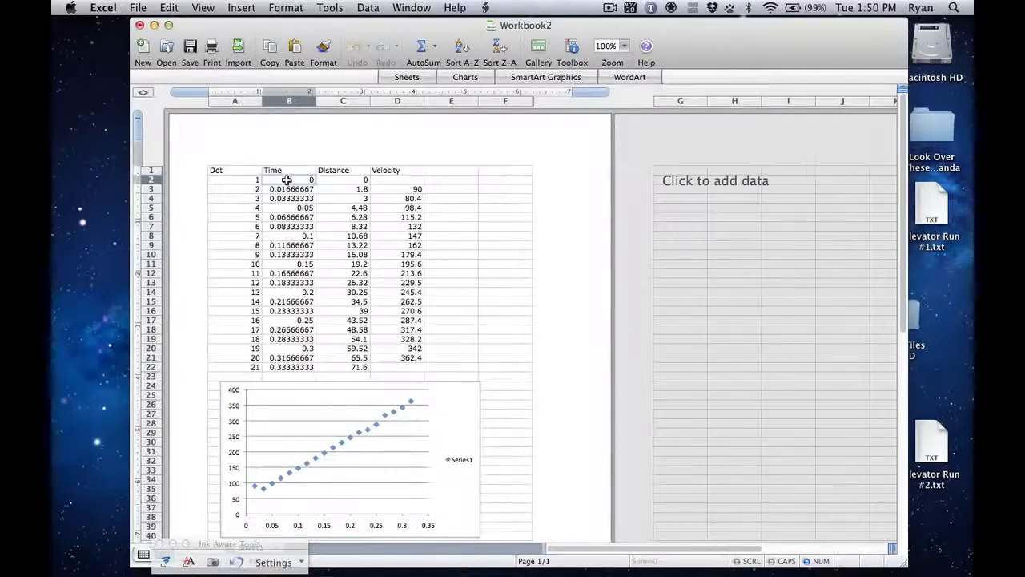
pyautogui.keyDown('shift'); pyautogui.click(291, 368); pyautogui.keyUp('shift')
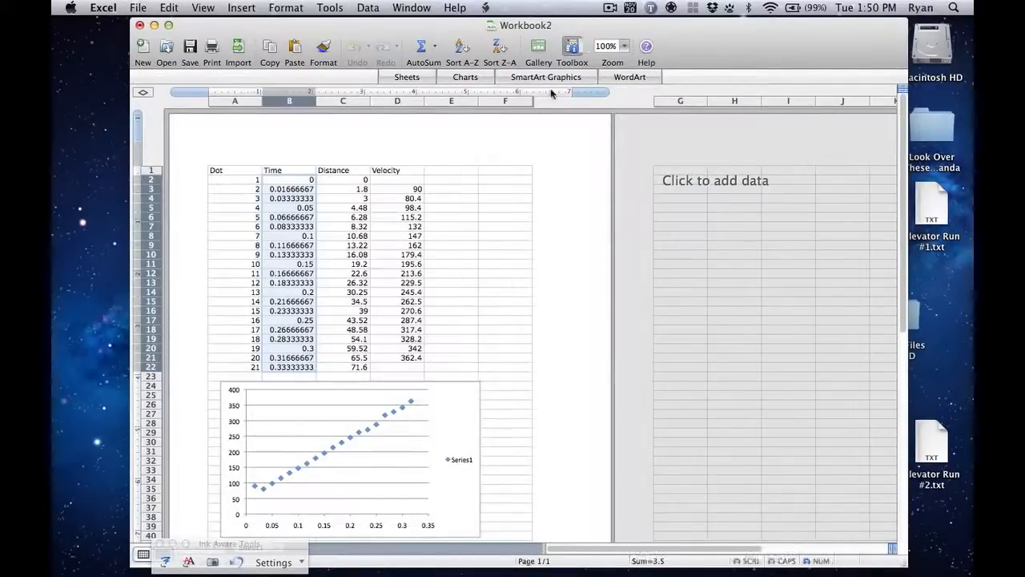
pyautogui.click(571, 50)
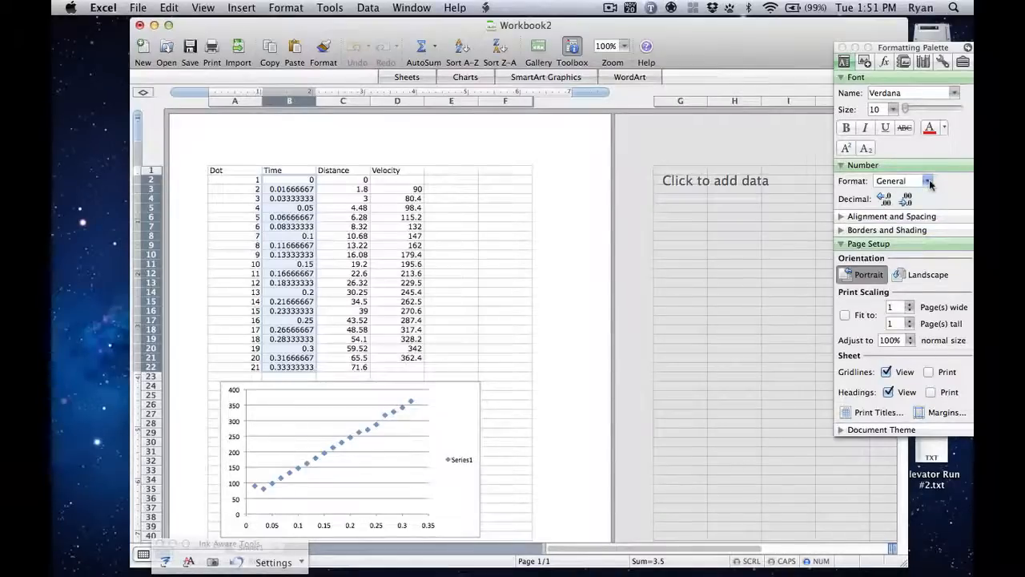
pyautogui.rightClick(300, 263)
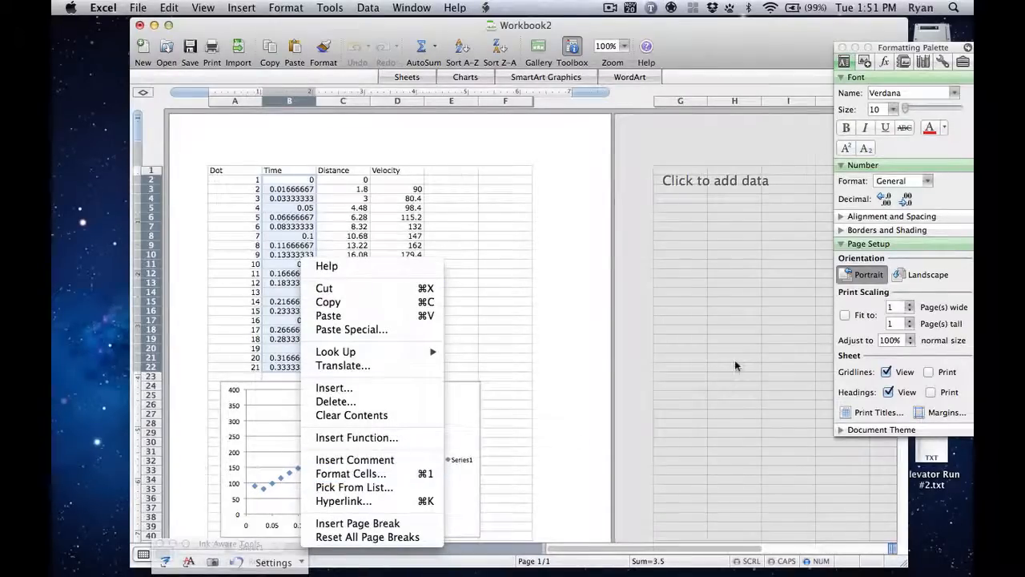
pyautogui.click(954, 191)
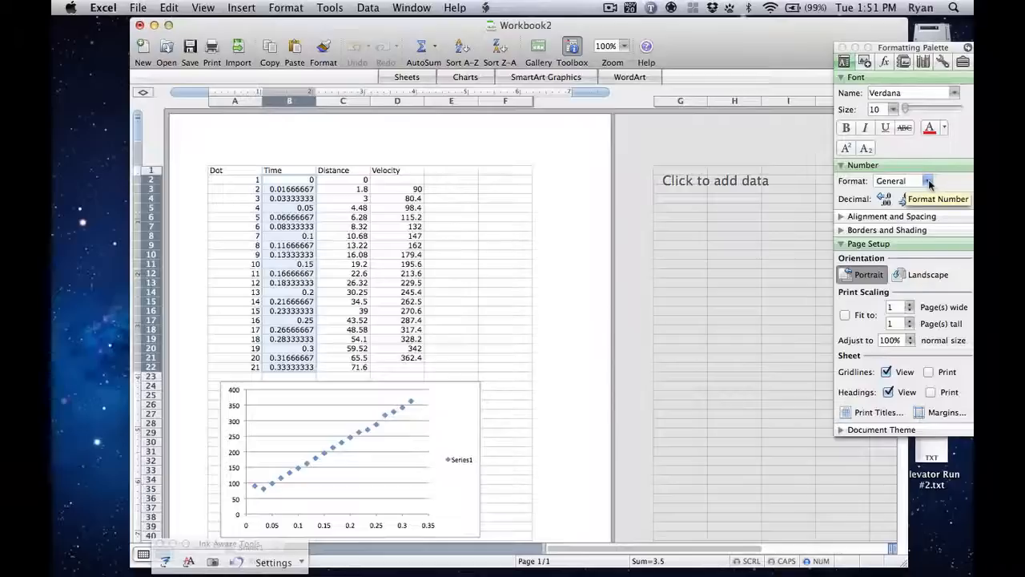
pyautogui.click(928, 183)
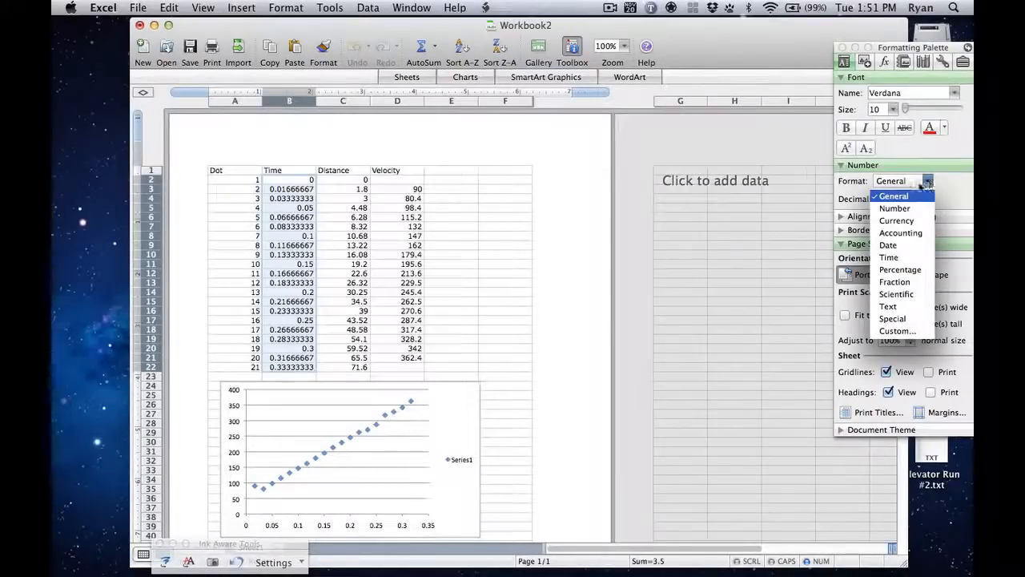
pyautogui.click(949, 199)
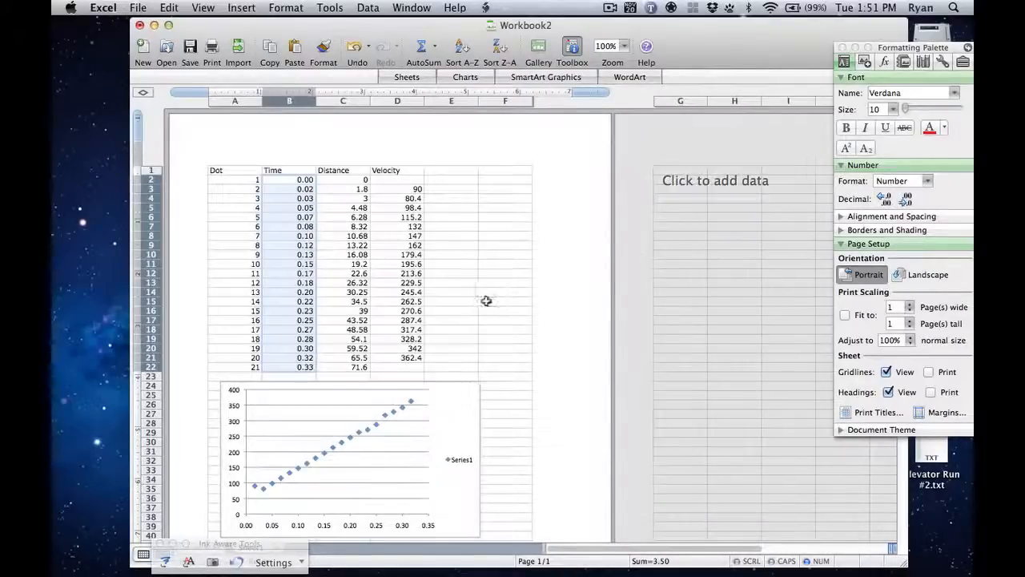
# Step: Adjust the Time values in B2:B22 to display three decimal places
pyautogui.click(886, 199)
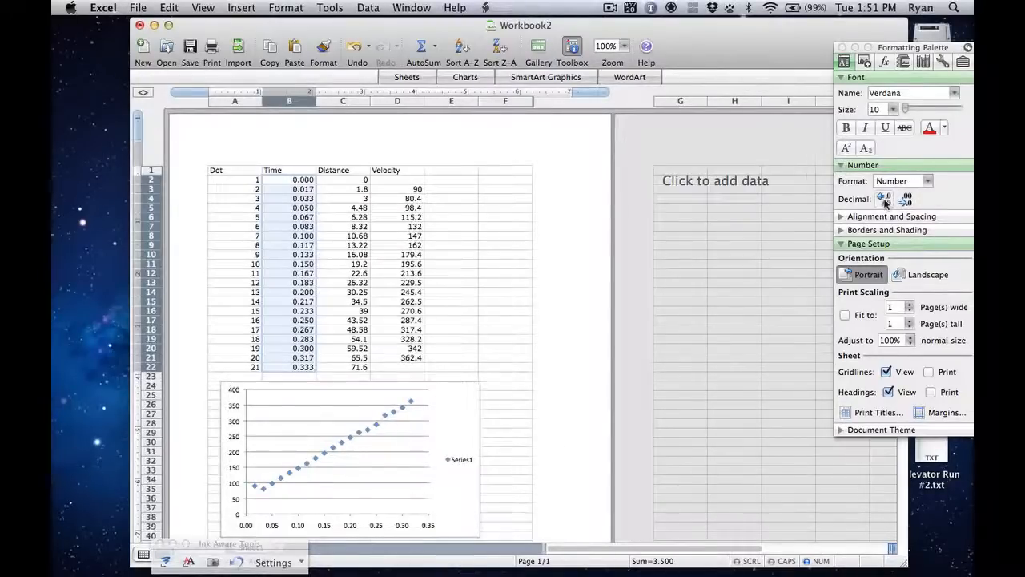
pyautogui.click(909, 201)
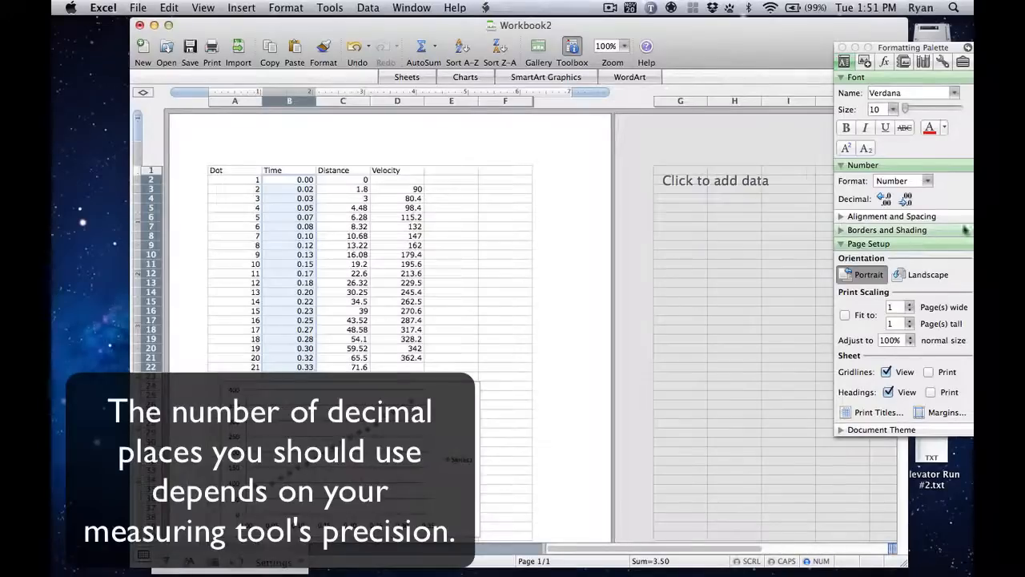
pyautogui.click(884, 199)
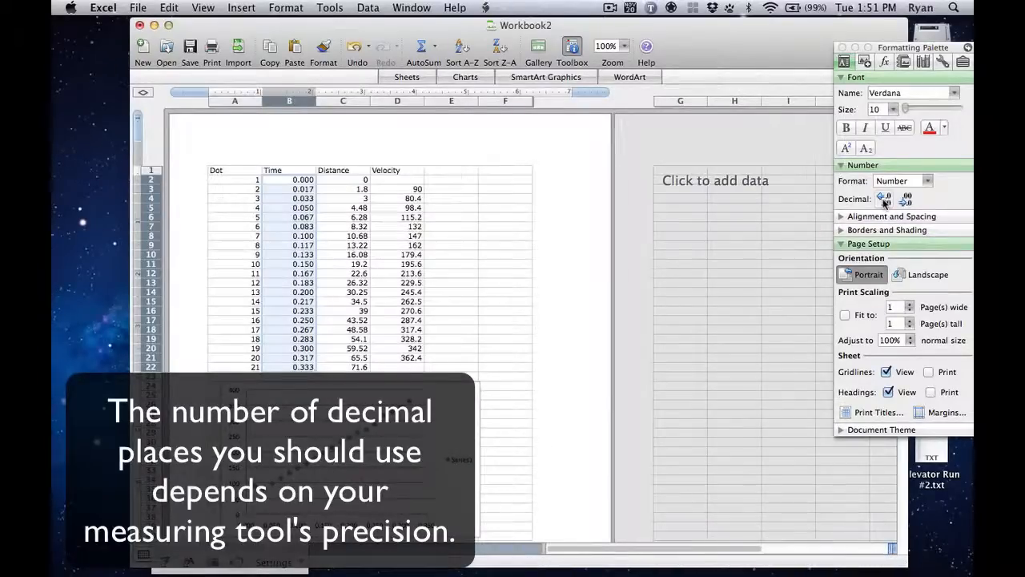
pyautogui.click(885, 201)
pyautogui.click(914, 199)
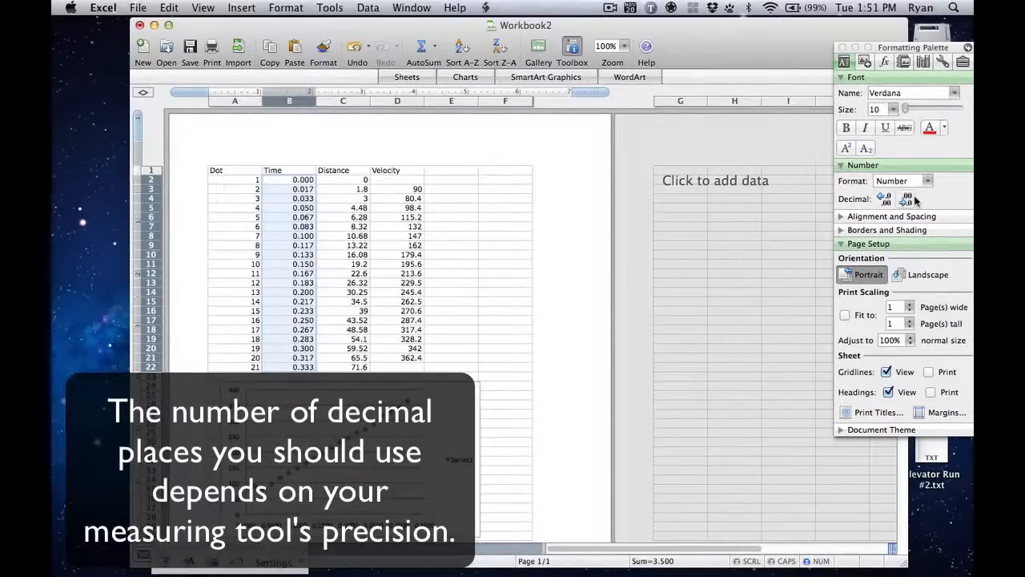
pyautogui.click(914, 199)
pyautogui.click(883, 200)
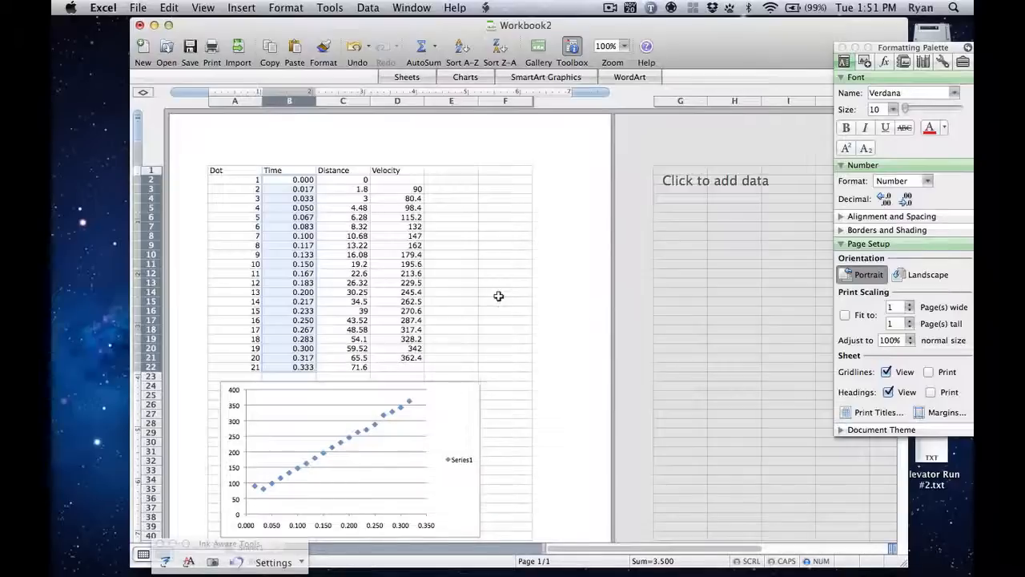
# Step: Format the Distance values in C2:C22 as Number with two decimal places
pyautogui.click(352, 182)
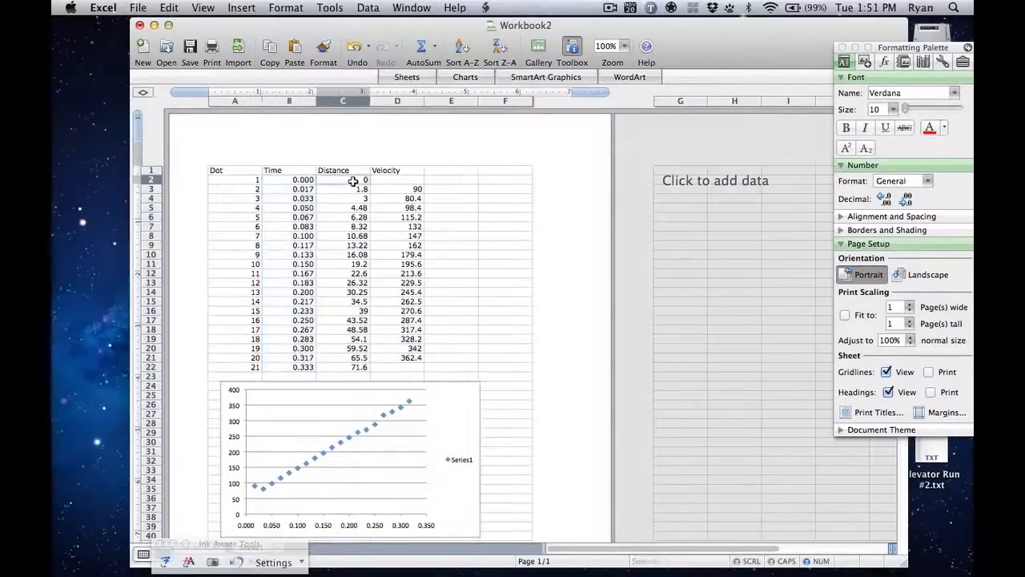
pyautogui.keyDown('shift'); pyautogui.click(344, 366); pyautogui.keyUp('shift')
pyautogui.click(927, 180)
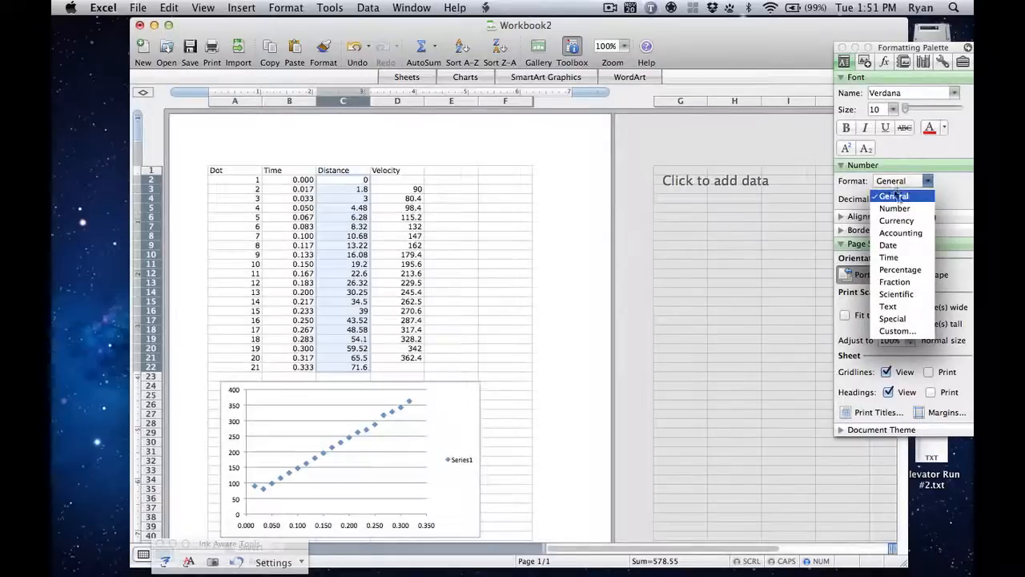
pyautogui.click(885, 208)
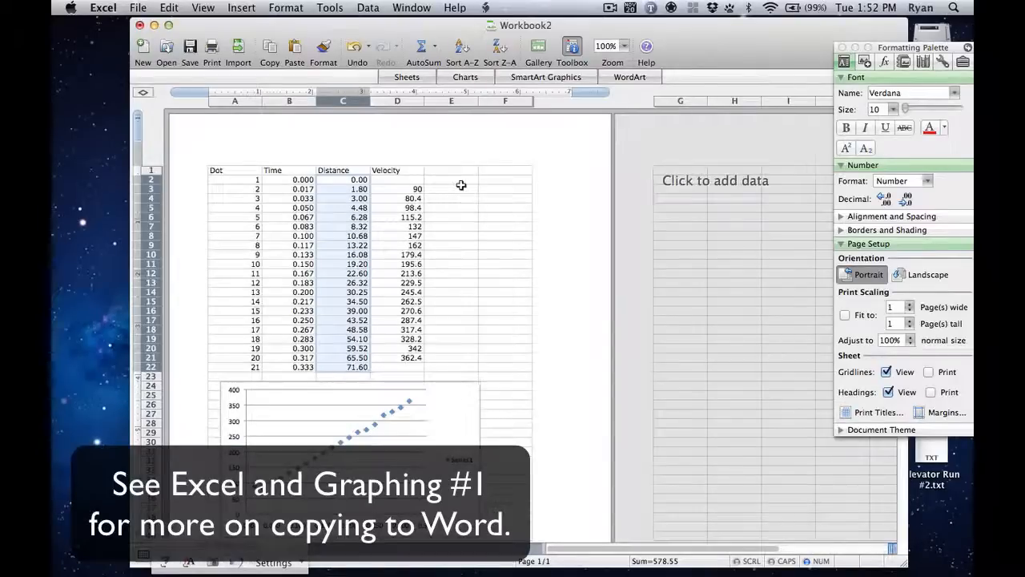
# Step: Apply the Number format to the Velocity values in D3:D21
pyautogui.moveTo(408, 191); pyautogui.dragTo(399, 358)
pyautogui.click(905, 181)
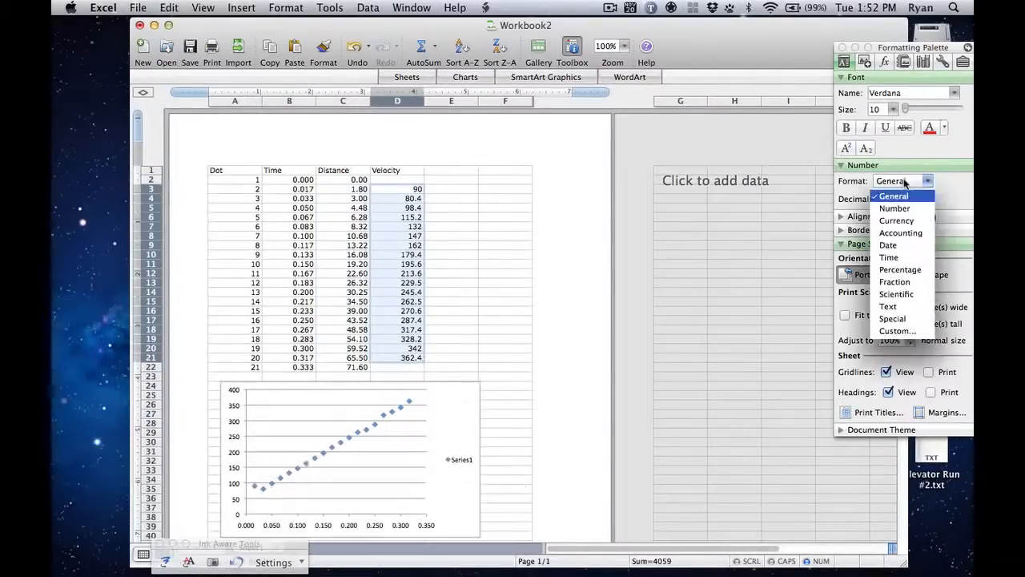
pyautogui.click(895, 208)
pyautogui.click(462, 263)
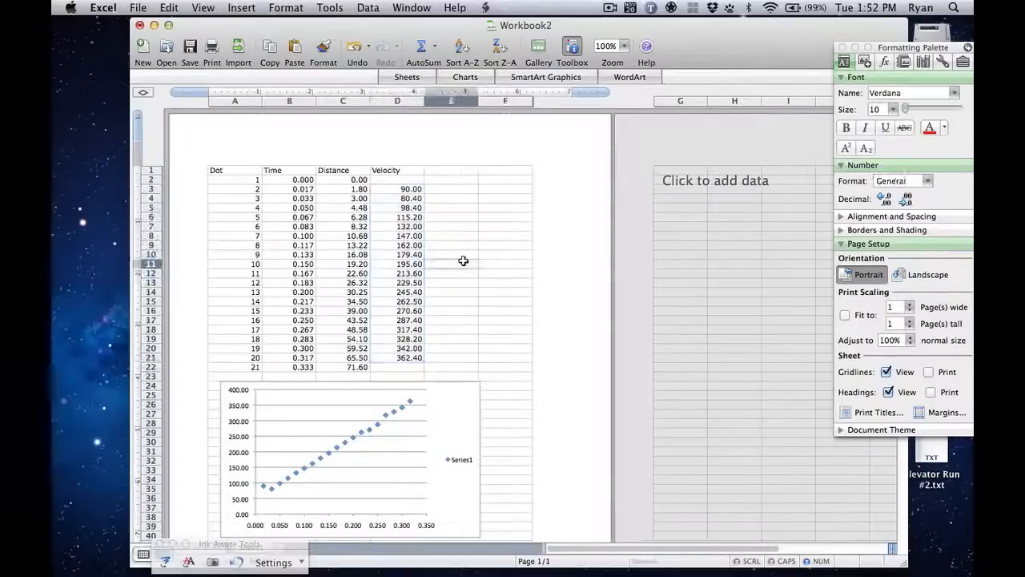
# Step: Reduce the Velocity values in D3:D21 to one decimal place
pyautogui.click(412, 190)
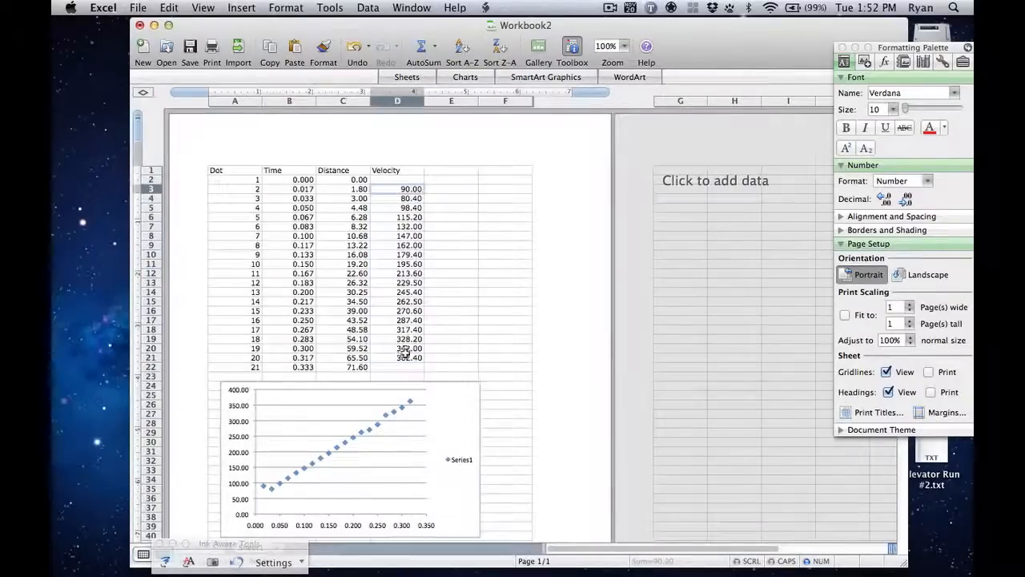
pyautogui.keyDown('shift'); pyautogui.click(409, 360); pyautogui.keyUp('shift')
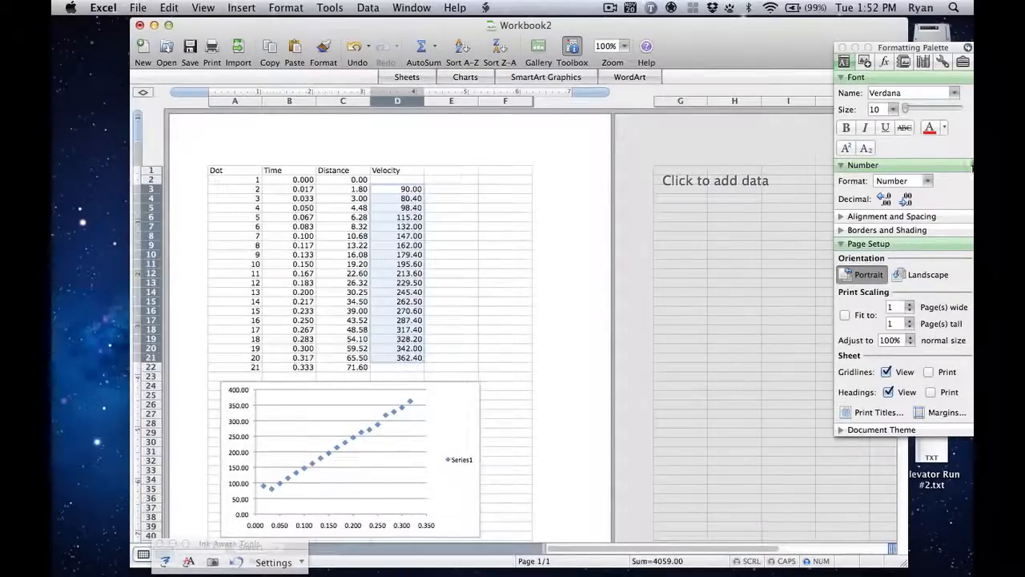
pyautogui.click(906, 199)
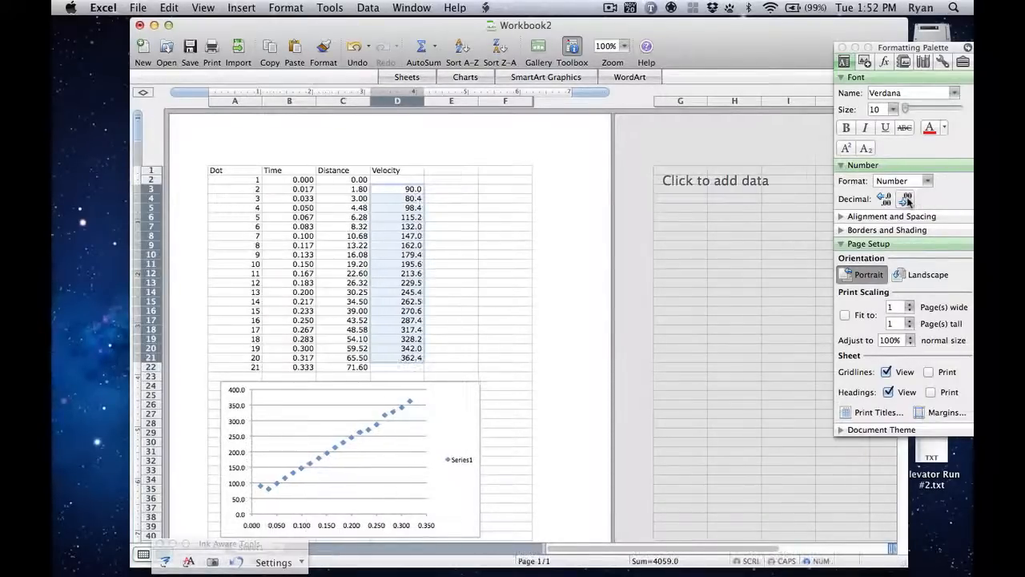
pyautogui.click(453, 298)
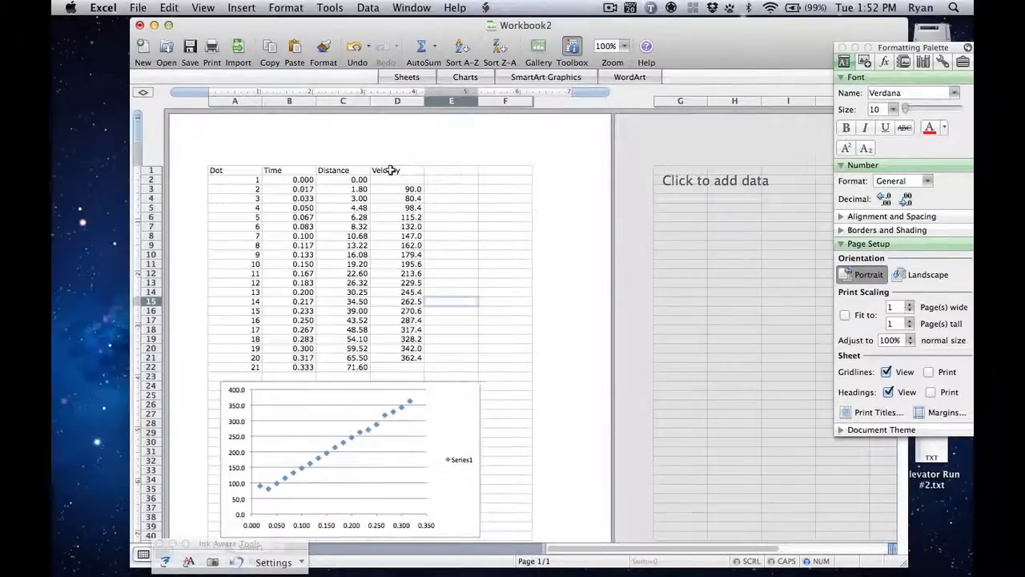
# Step: Move the Velocity column, header included, from D1:D22 to column I on the second page, starting in row 1
pyautogui.moveTo(390, 169); pyautogui.dragTo(405, 362)
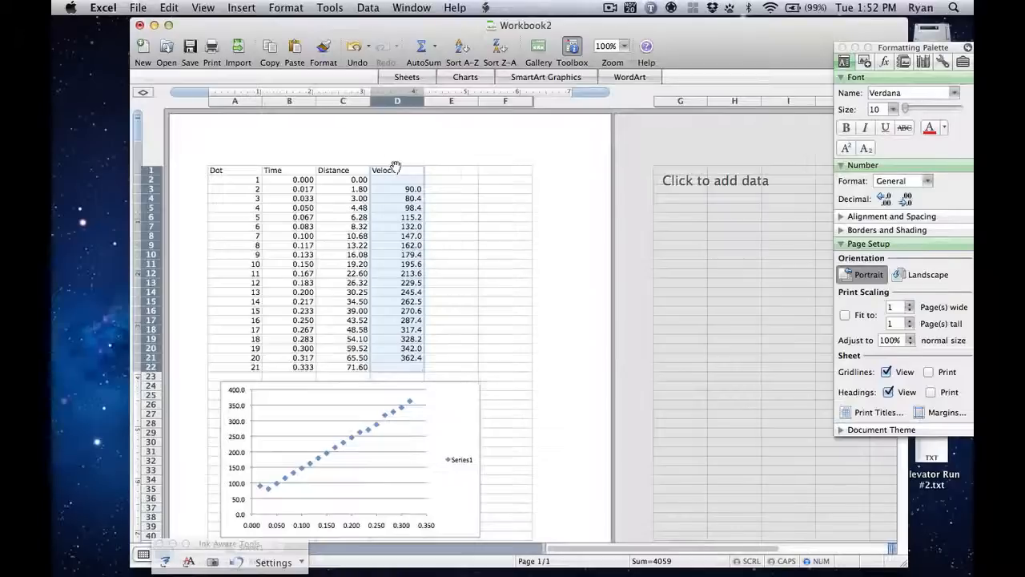
pyautogui.moveTo(395, 167); pyautogui.dragTo(685, 169)
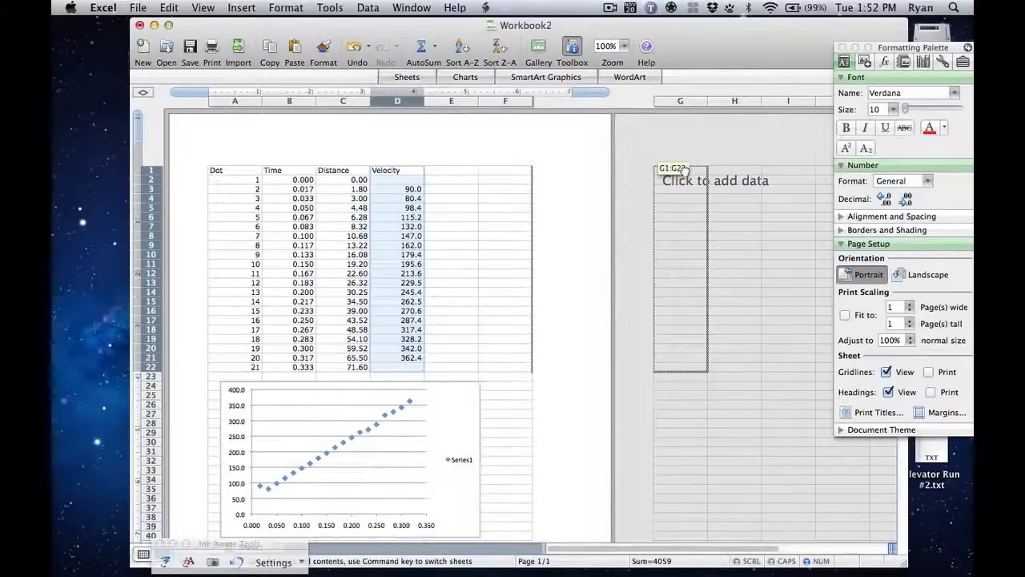
pyautogui.moveTo(685, 168); pyautogui.dragTo(409, 169)
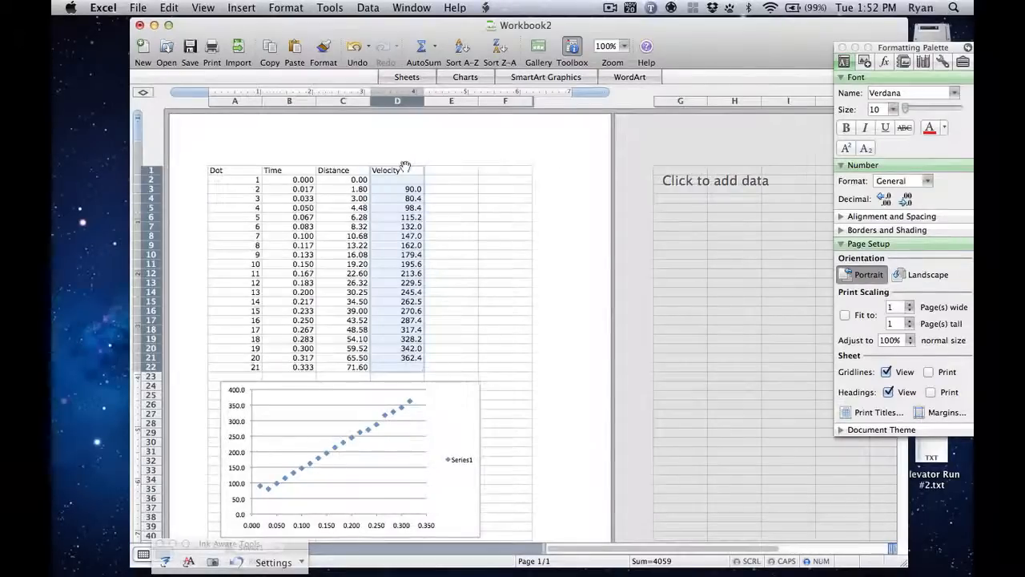
pyautogui.moveTo(406, 166); pyautogui.dragTo(659, 174)
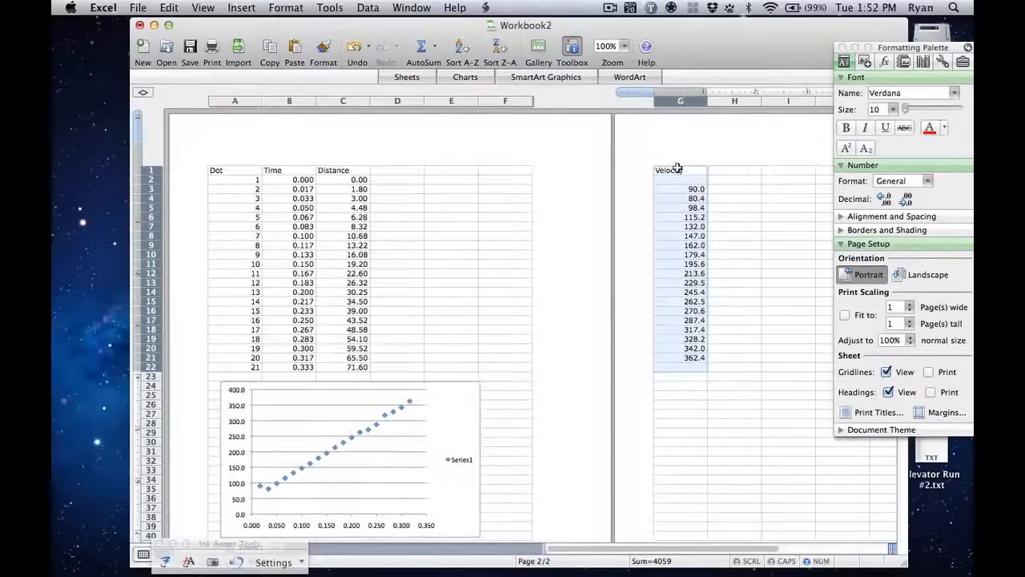
pyautogui.moveTo(678, 169); pyautogui.dragTo(763, 169)
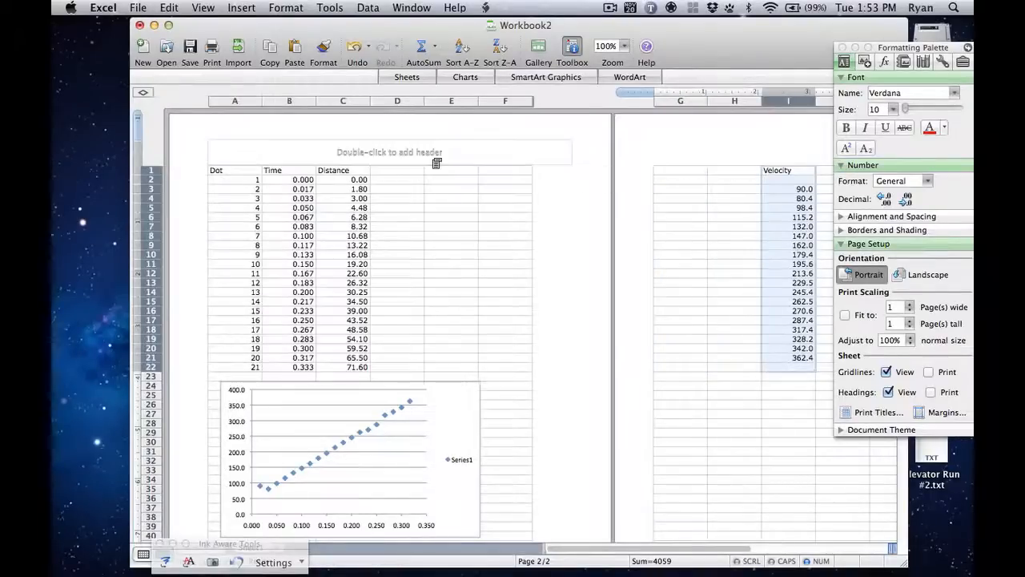
# Step: Enter the formula =A1 in cell G1 to link it to the Dot header
pyautogui.click(681, 171)
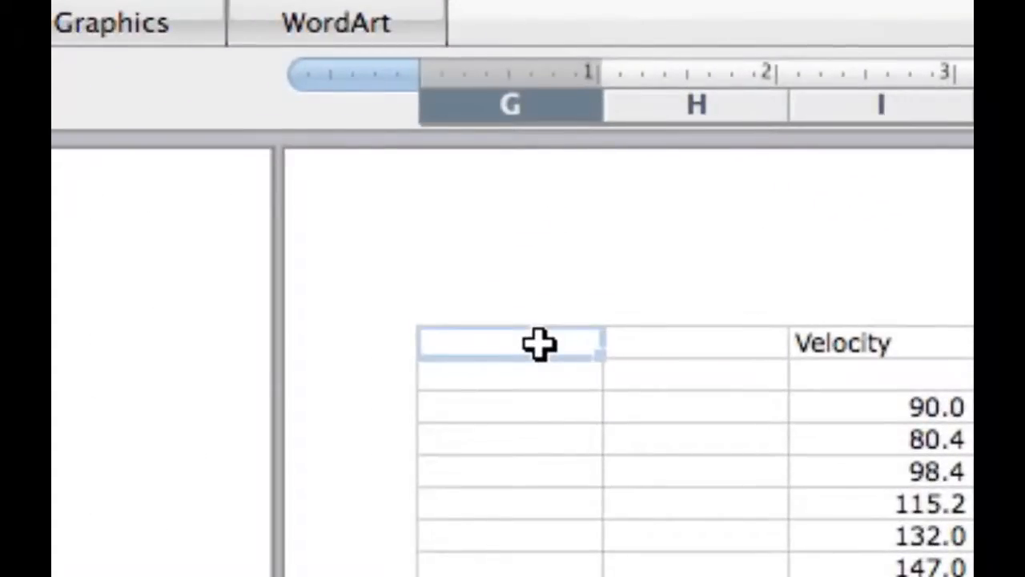
pyautogui.write('=')
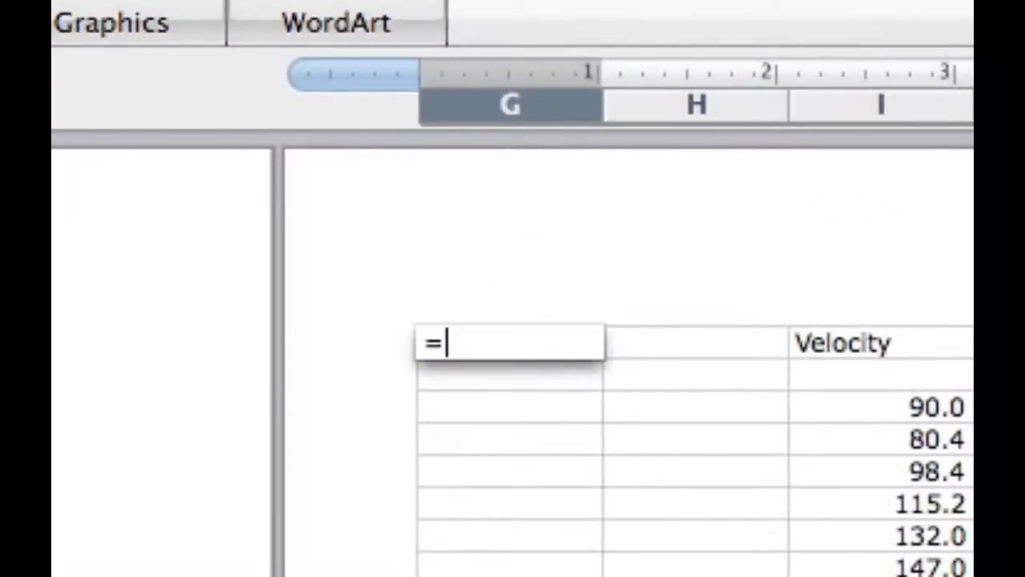
pyautogui.write('A1')
pyautogui.press('Return')
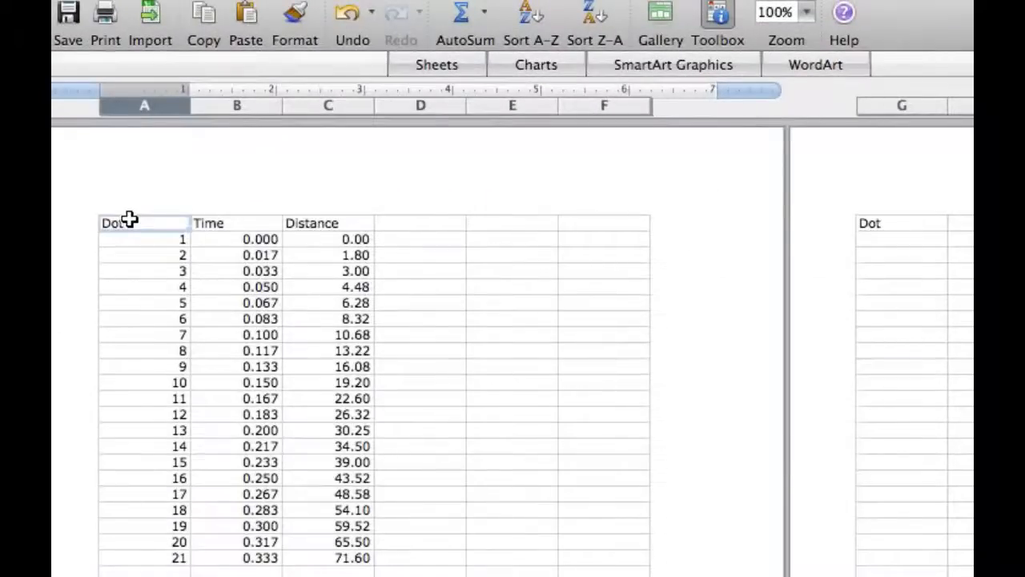
# Step: Test the link in G1 by changing the A1 header to Spot, and undo that change
pyautogui.write('Spot')
pyautogui.press('Return')
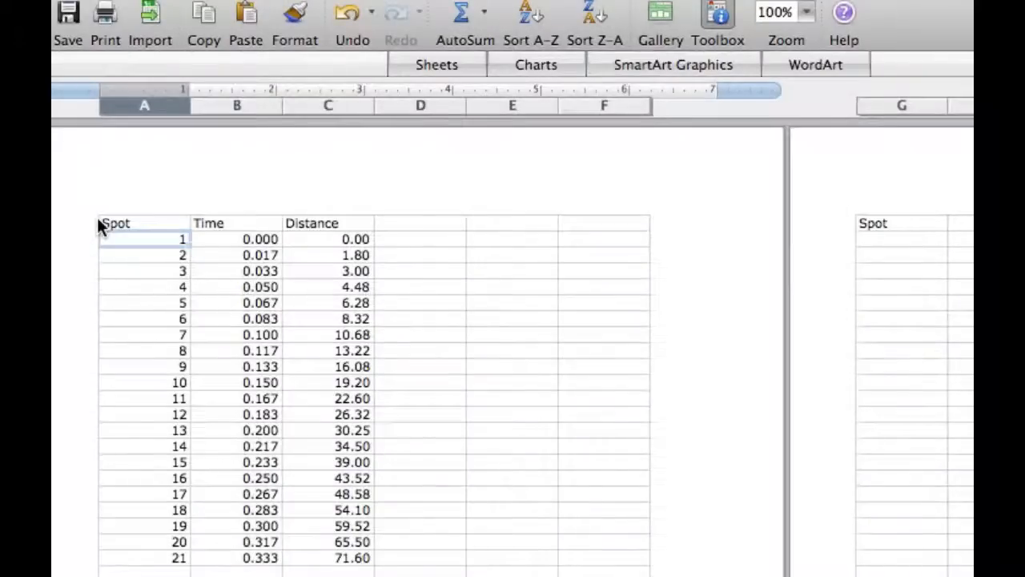
pyautogui.click(101, 222)
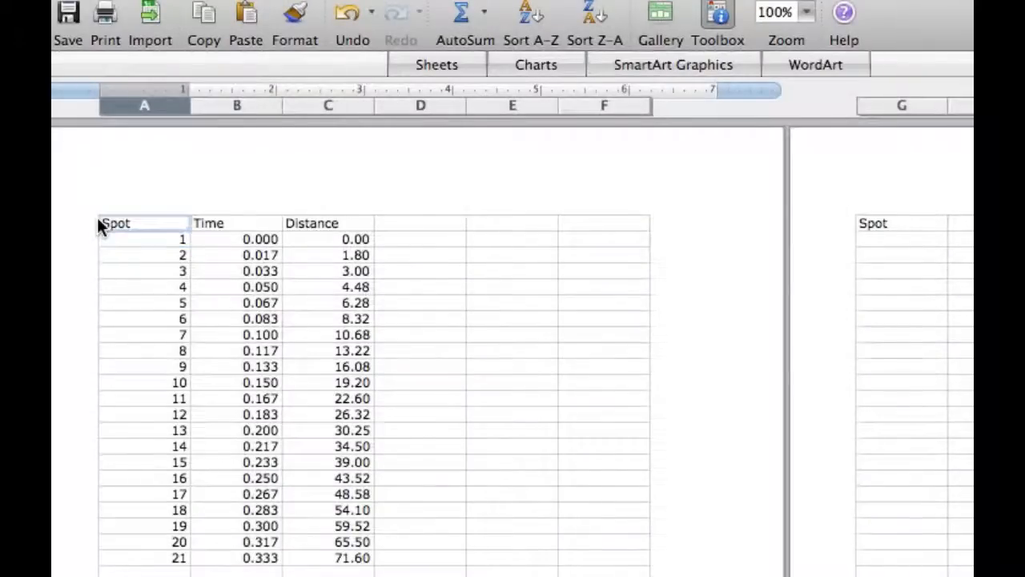
pyautogui.press('super+z')
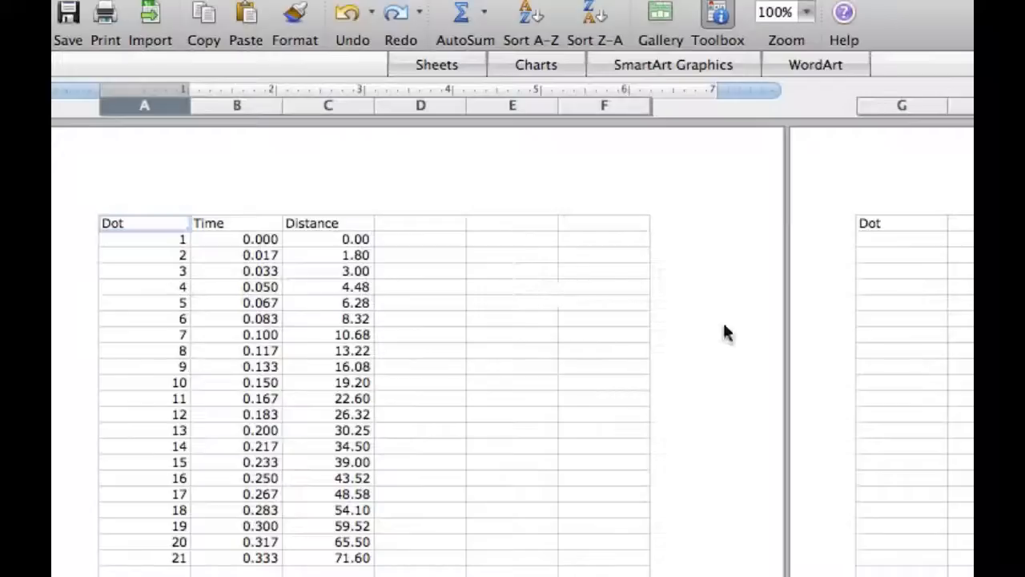
# Step: Fill the Dot header link from G1 across into H1 and check its formula, =B1
pyautogui.click(913, 221)
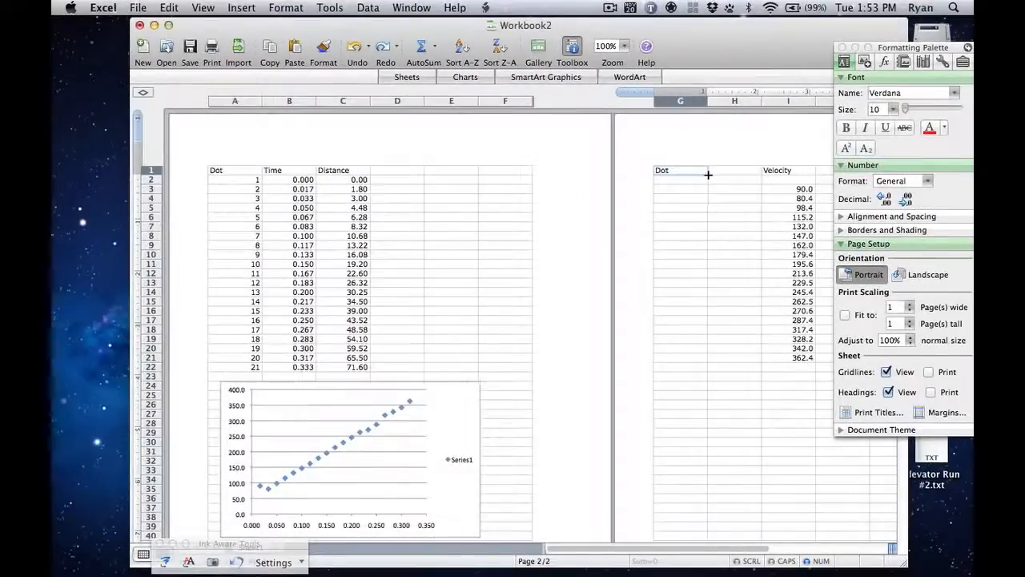
pyautogui.moveTo(746, 175); pyautogui.dragTo(761, 175)
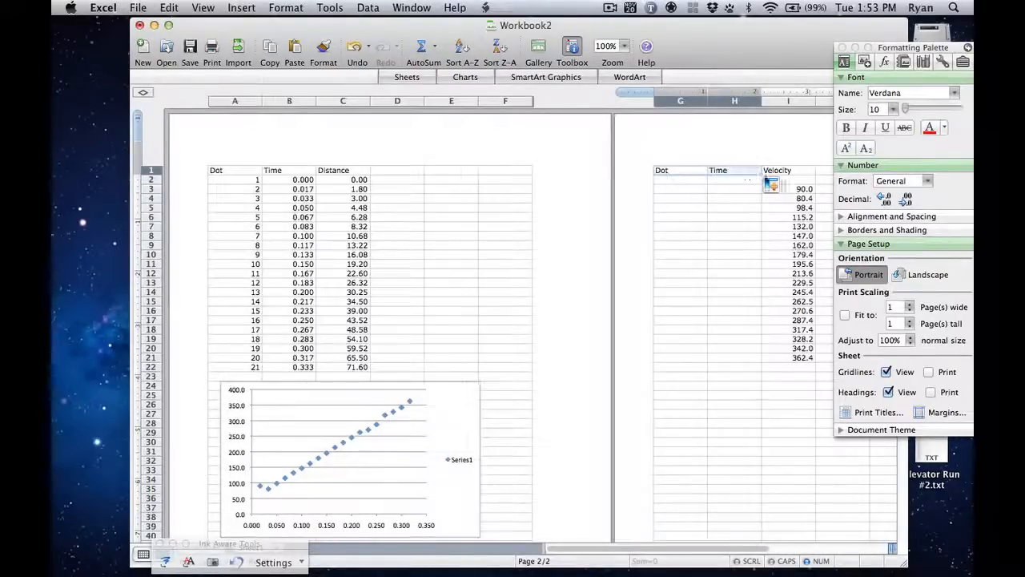
pyautogui.click(727, 171)
pyautogui.write('=B1')
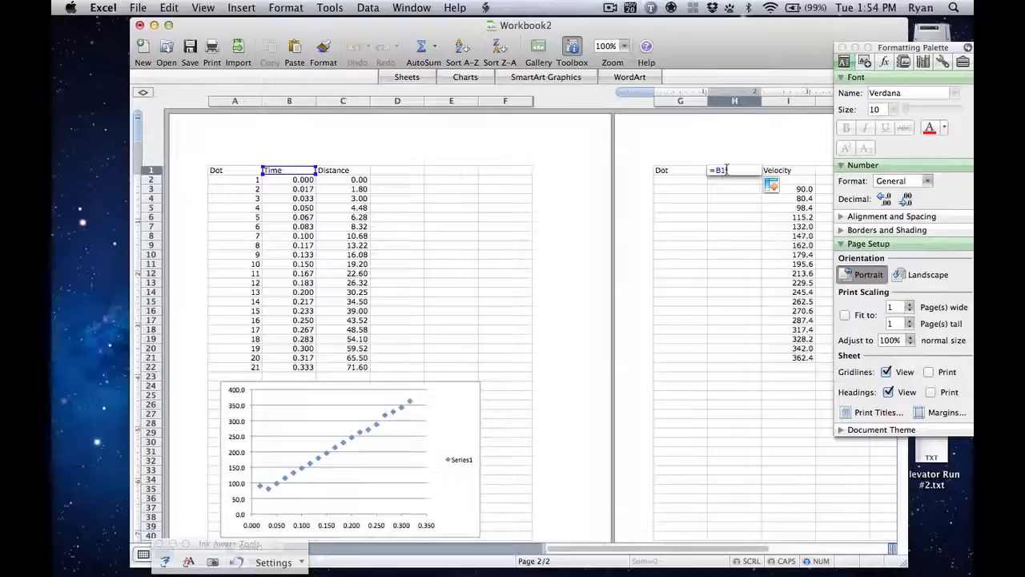
pyautogui.press('Return')
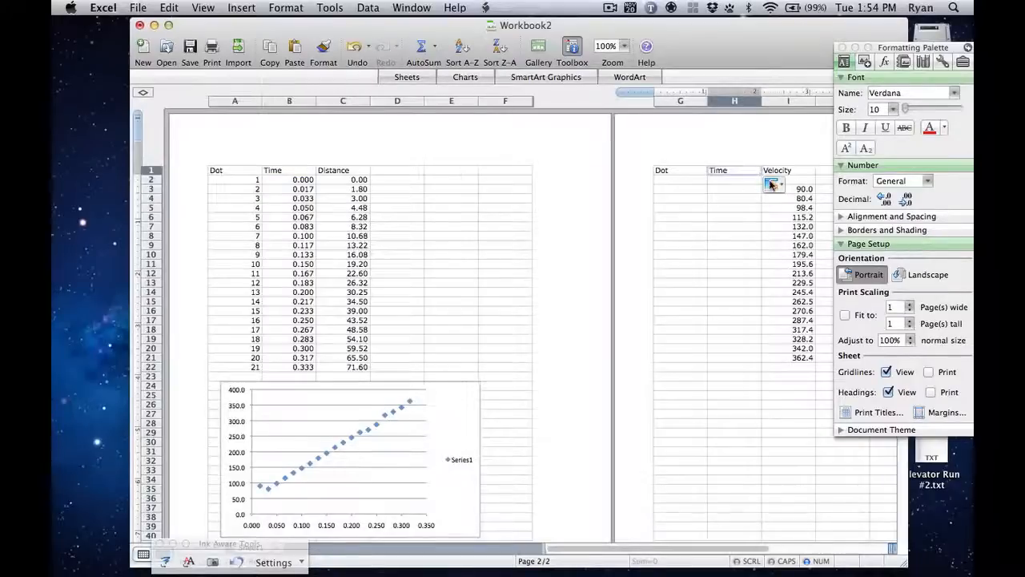
# Step: Fill the linked formulas in H1 and G1 down through row 21 to copy the Time and Dot values
pyautogui.moveTo(762, 175); pyautogui.dragTo(761, 358)
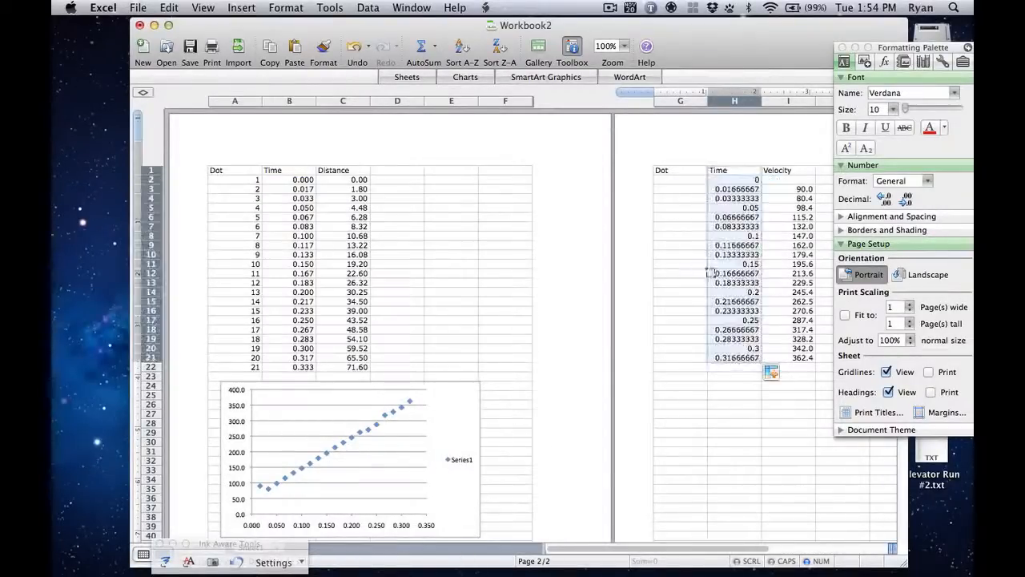
pyautogui.click(689, 170)
pyautogui.moveTo(705, 173)
pyautogui.mouseDown()
pyautogui.moveTo(705, 352)
pyautogui.moveTo(705, 173)
pyautogui.mouseUp()
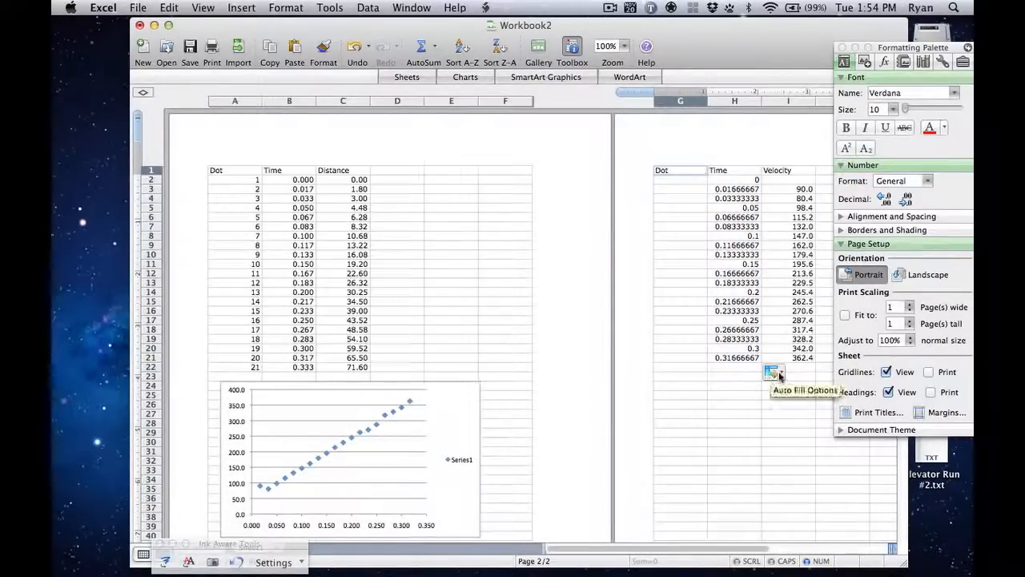
pyautogui.click(780, 374)
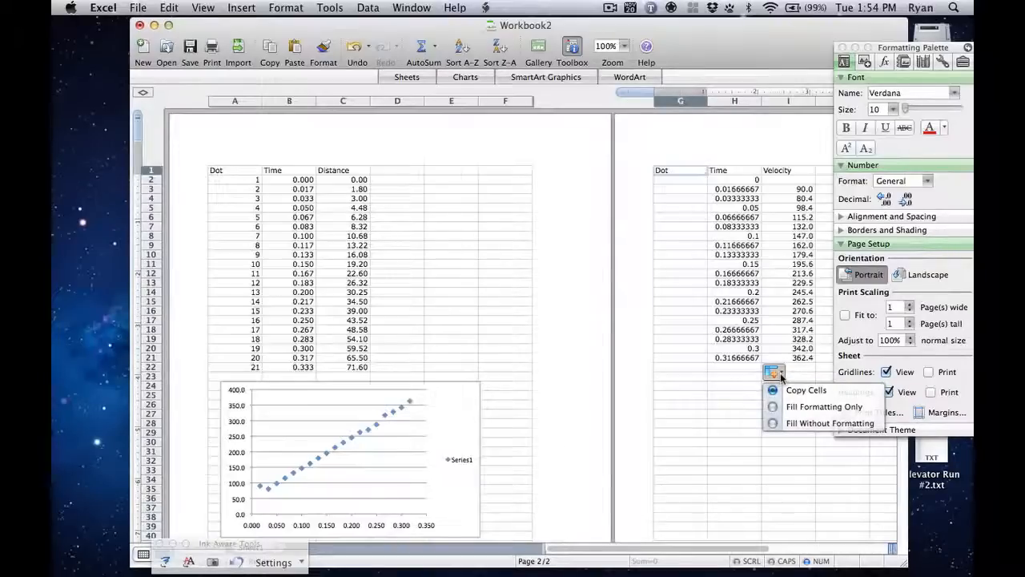
pyautogui.click(780, 374)
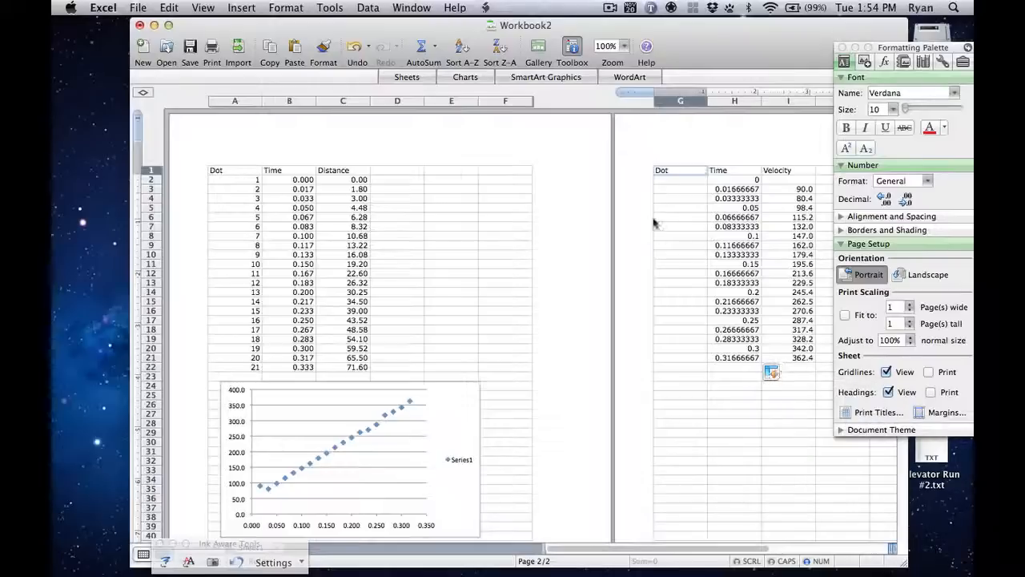
pyautogui.moveTo(707, 173); pyautogui.dragTo(699, 359)
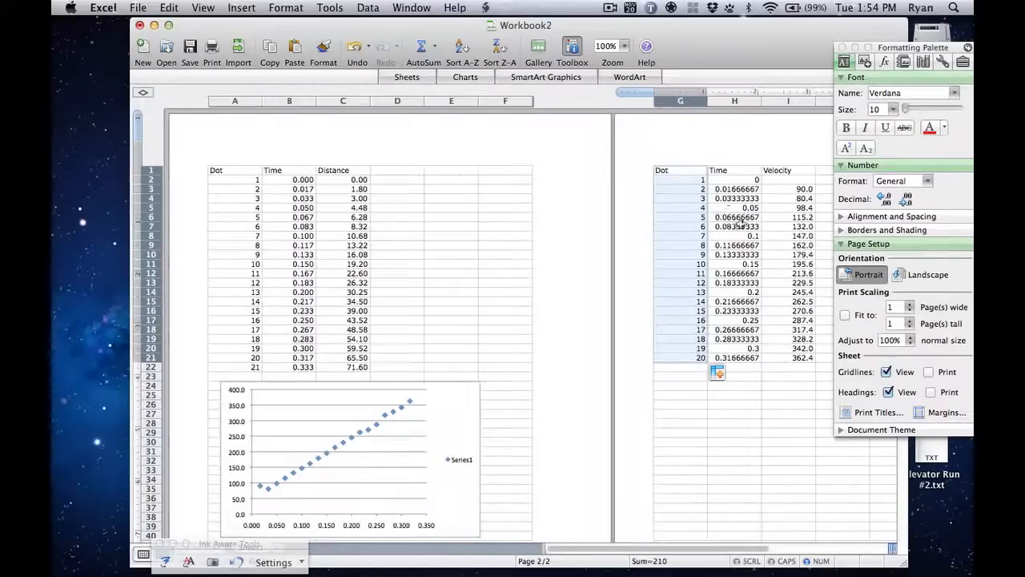
# Step: Format the linked Time values in H2:H21 as Number with three decimal places
pyautogui.click(719, 182)
pyautogui.keyDown('shift'); pyautogui.click(728, 358); pyautogui.keyUp('shift')
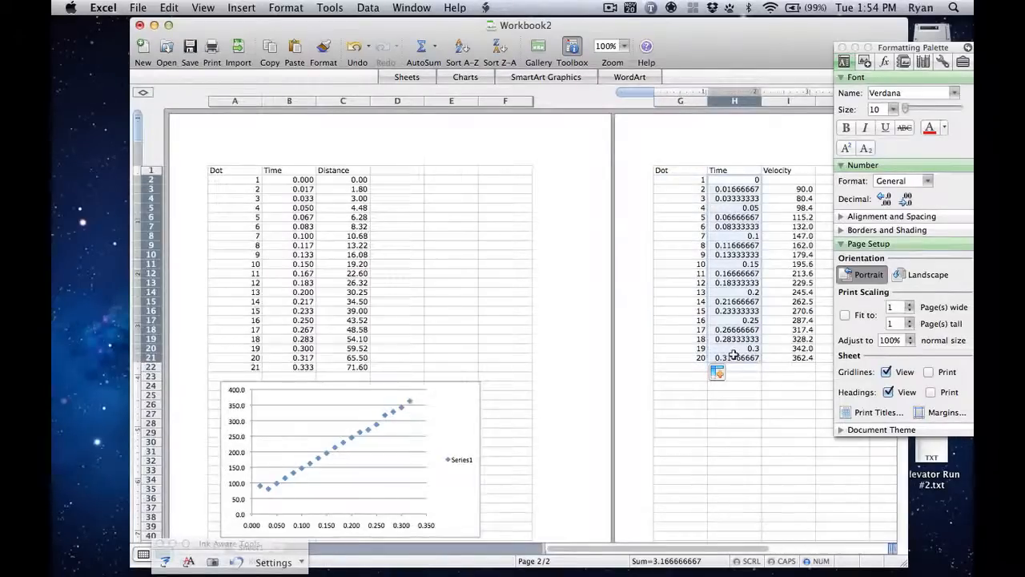
pyautogui.click(927, 182)
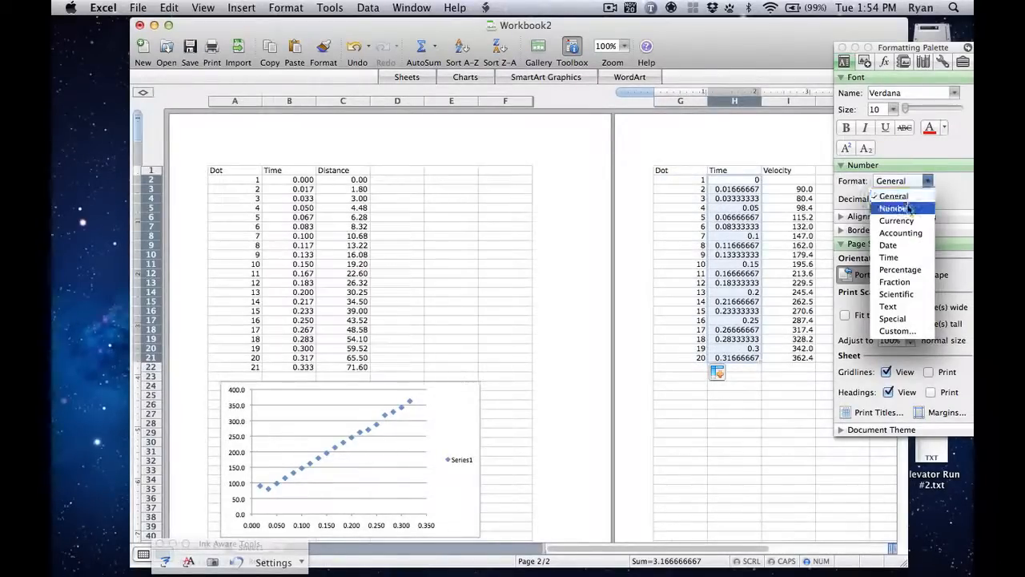
pyautogui.click(897, 211)
pyautogui.click(884, 198)
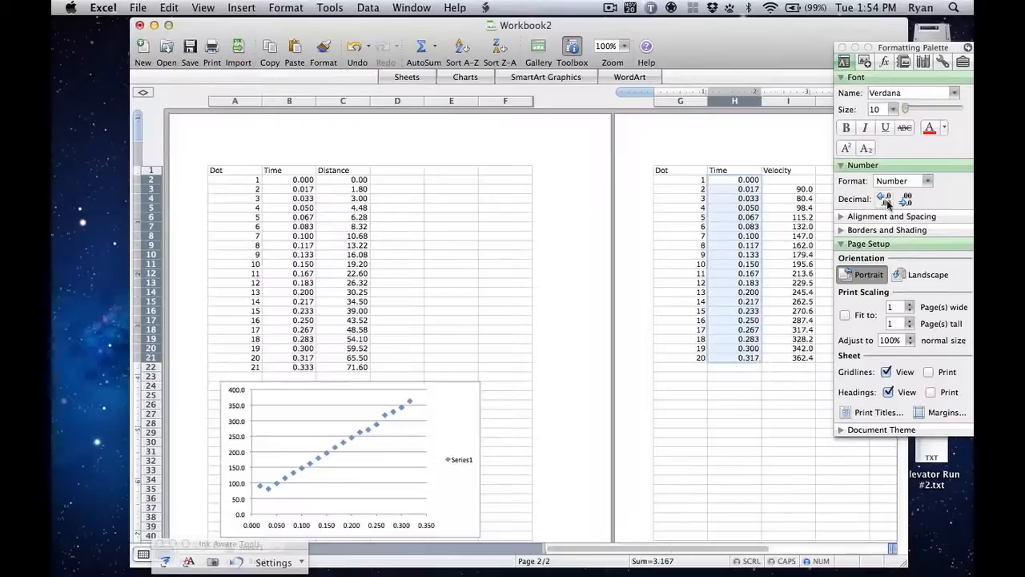
pyautogui.click(703, 417)
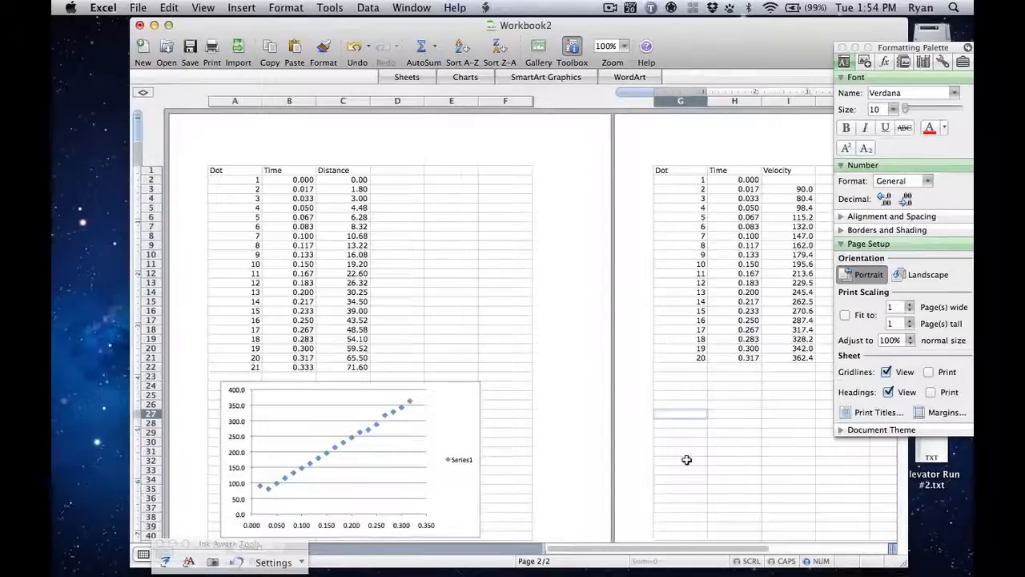
pyautogui.click(385, 170)
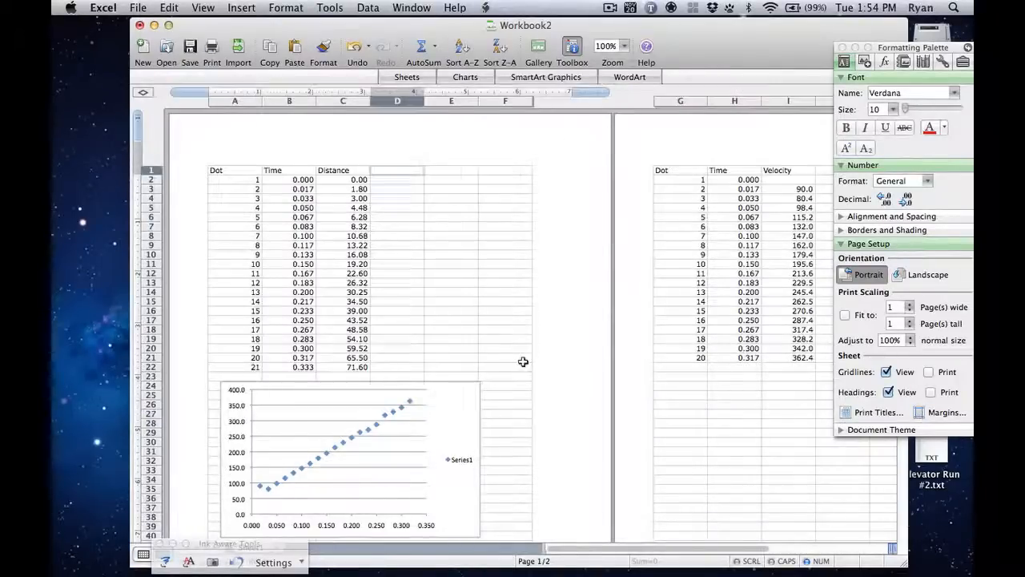
pyautogui.click(353, 173)
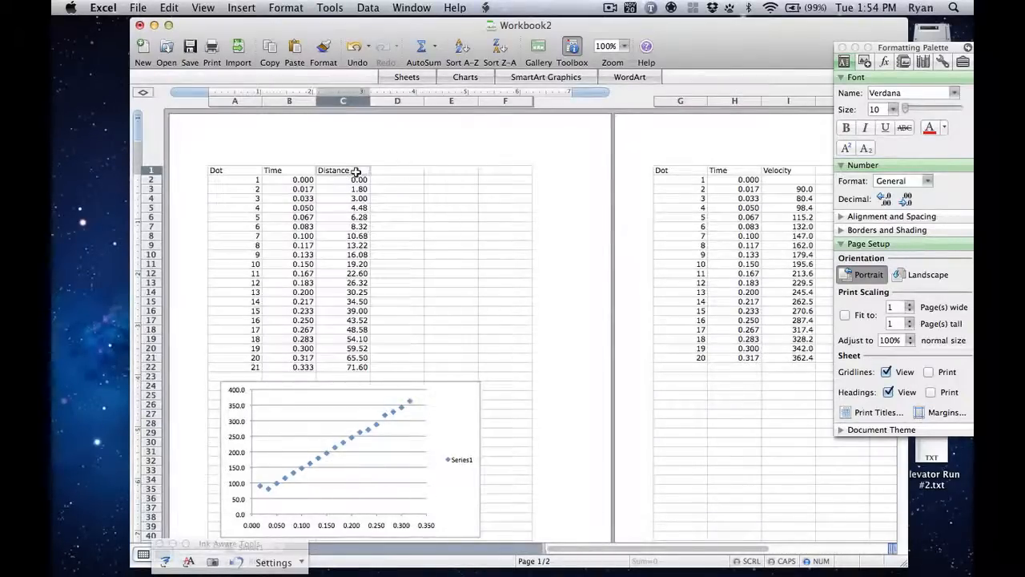
pyautogui.doubleClick(353, 170)
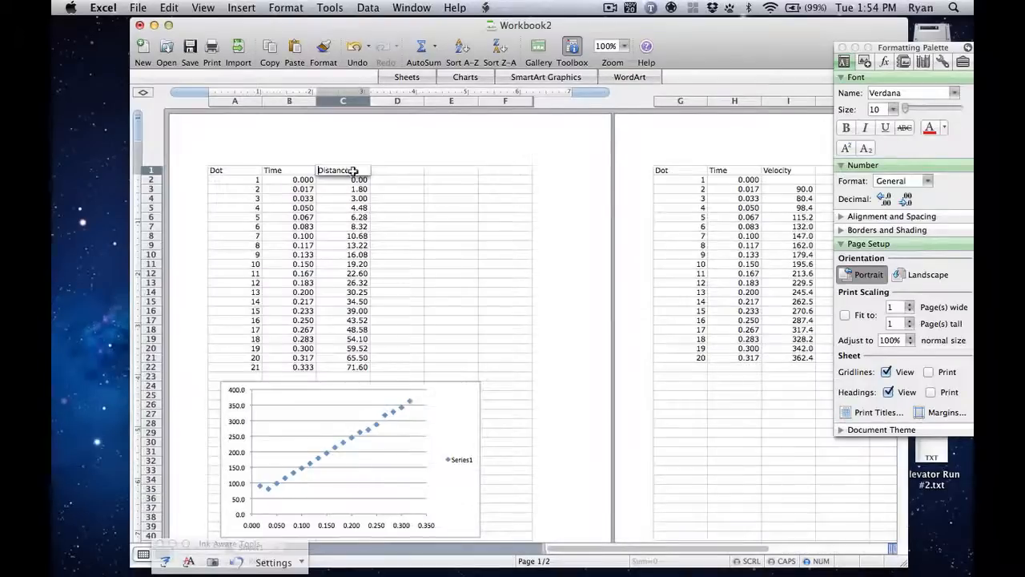
pyautogui.write('.')
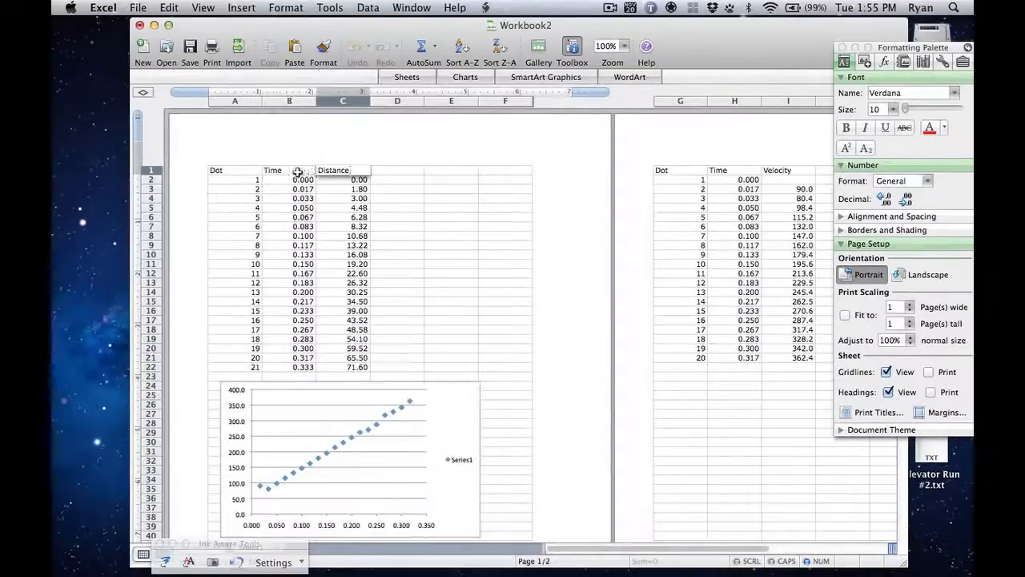
pyautogui.press('Tab')
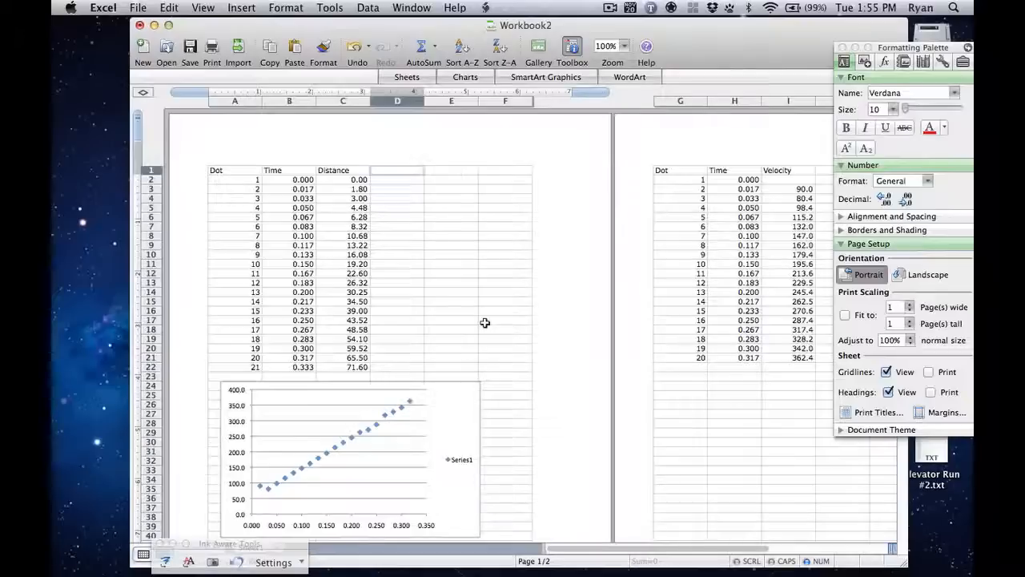
# Step: Enter the column header Uncertianty in cell D1, beside Distance
pyautogui.write('Und')
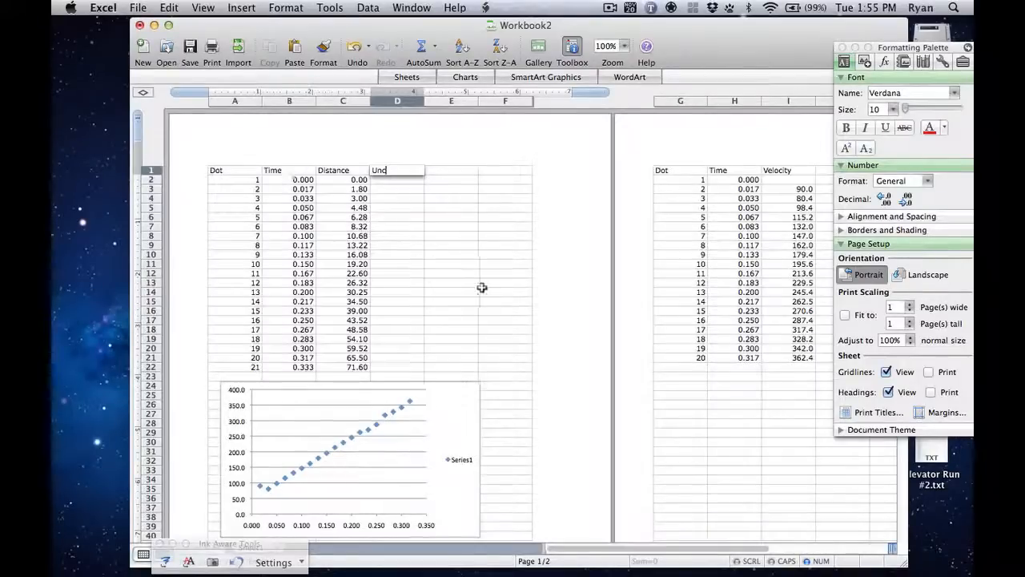
pyautogui.press('BackSpace')
pyautogui.write('c')
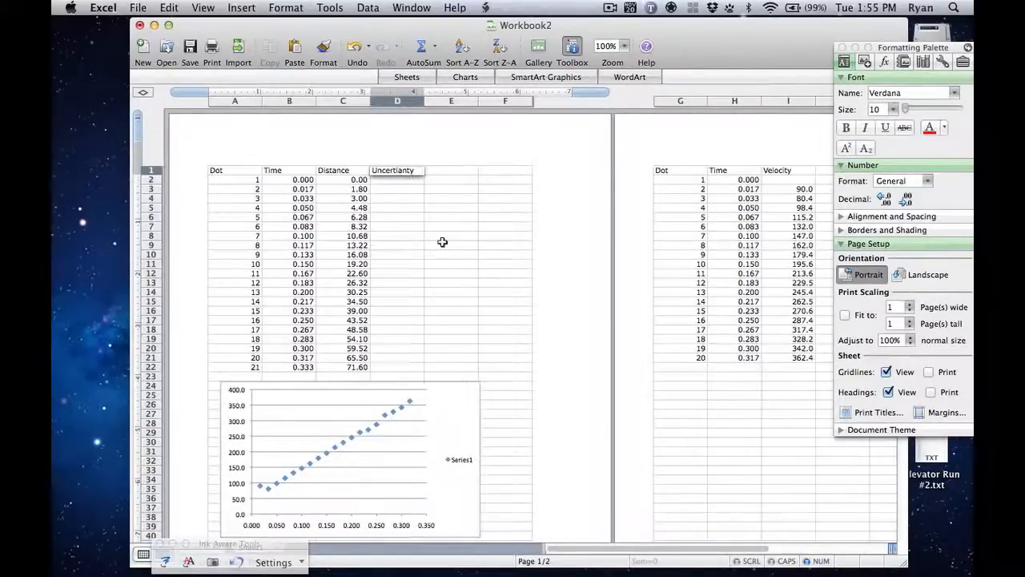
pyautogui.press('Return')
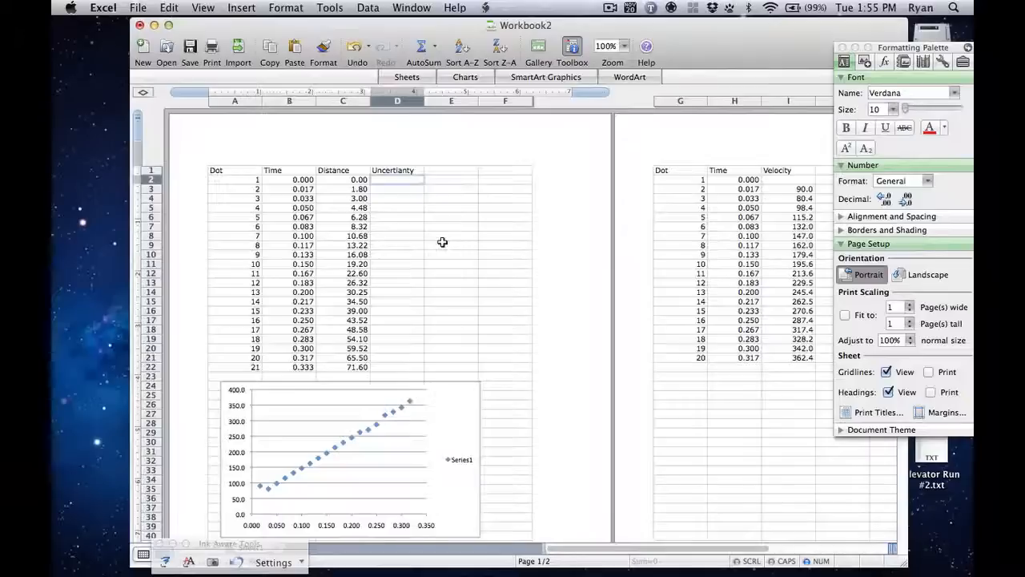
# Step: Enter the sample uncertainties 0, 0.01, 0.01 and 0.02 in cells D2 through D5
pyautogui.write('0')
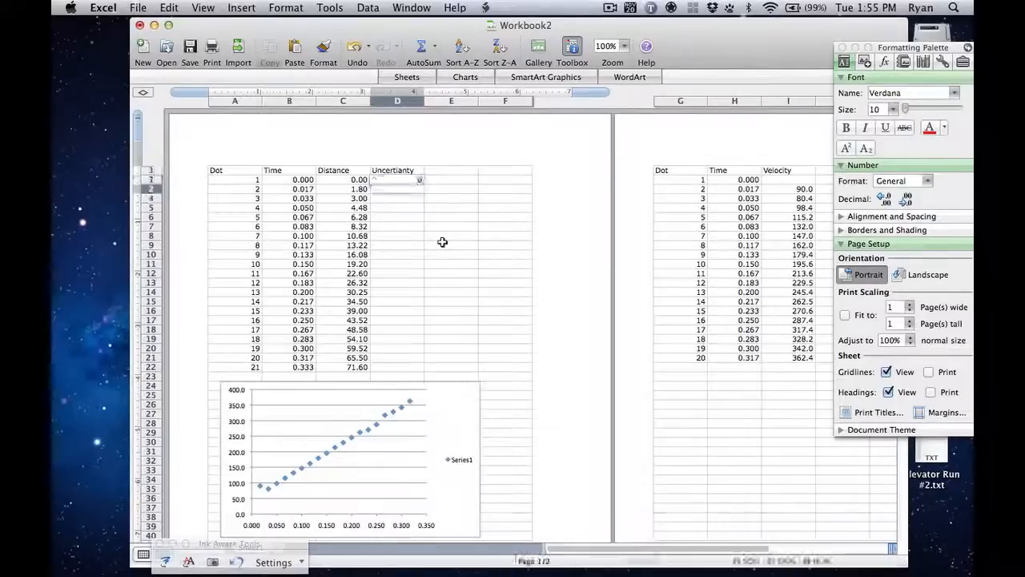
pyautogui.press('Return')
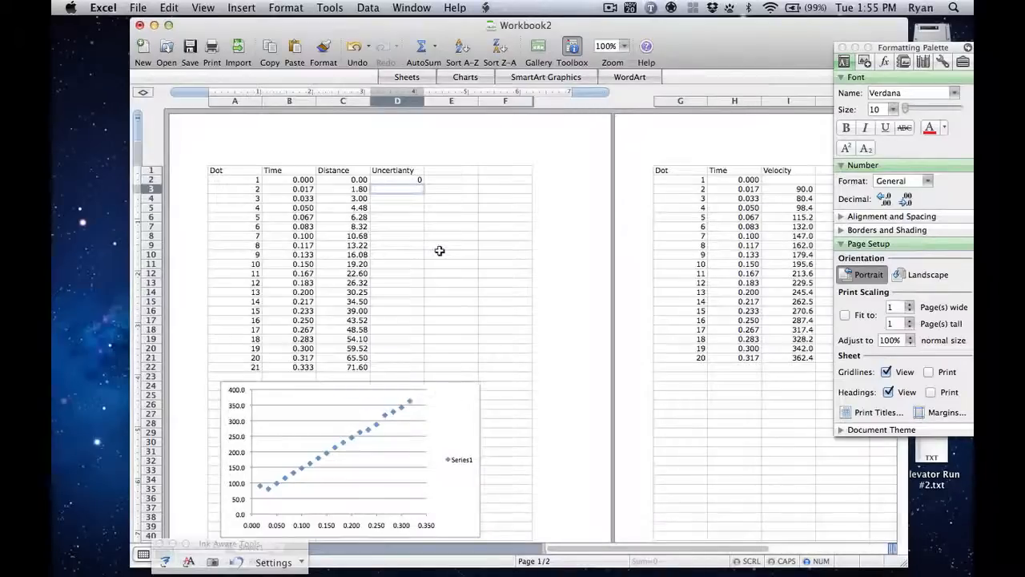
pyautogui.write('0.01')
pyautogui.press('Return')
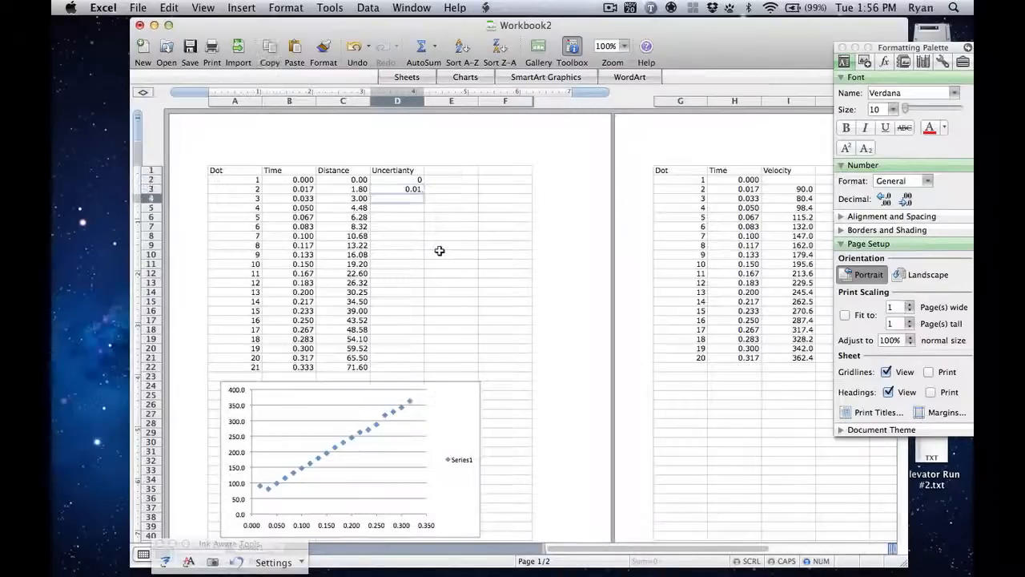
pyautogui.write('0.01')
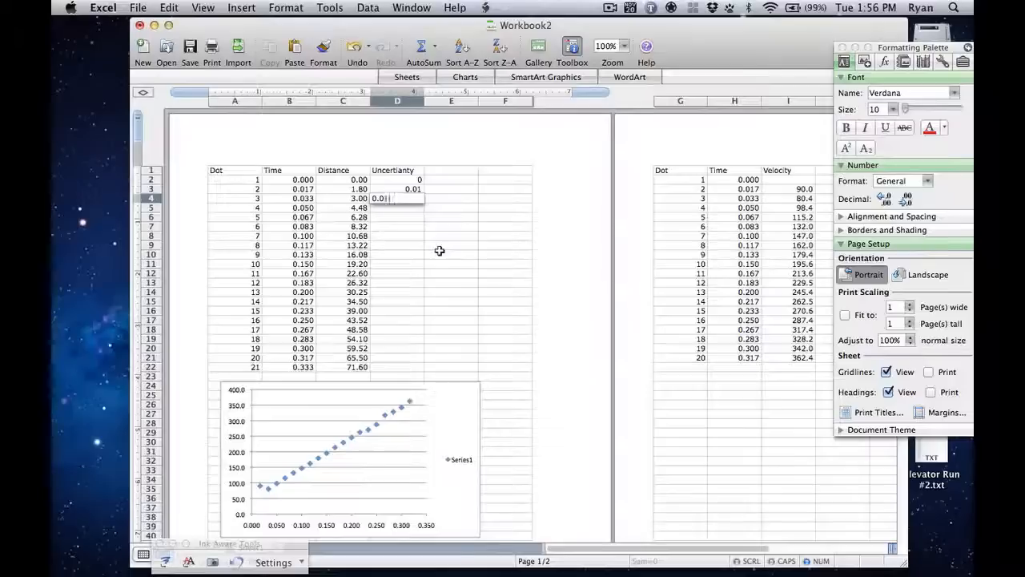
pyautogui.press('Return')
pyautogui.write('0.0')
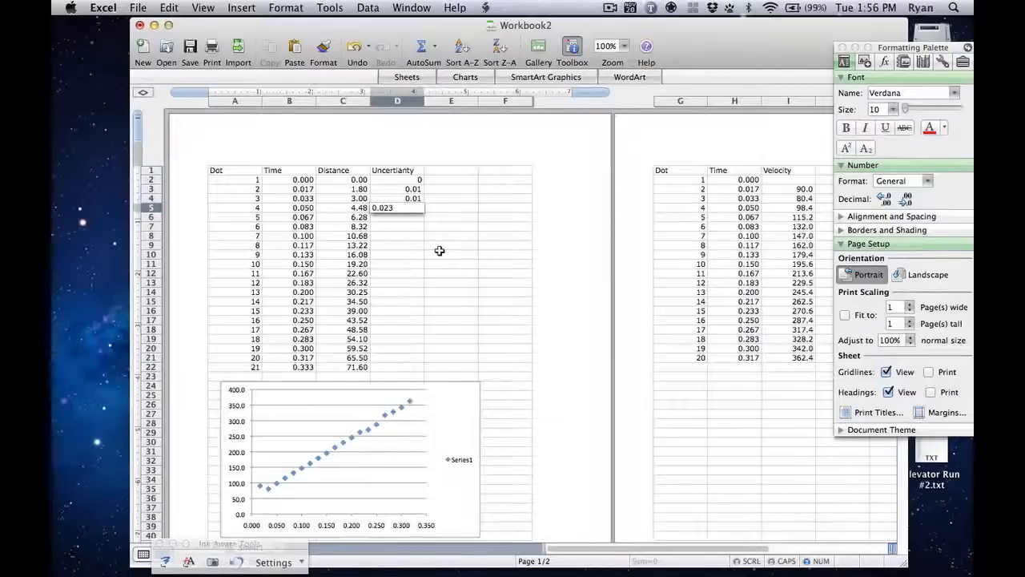
pyautogui.write('23')
pyautogui.press('Return')
pyautogui.press('Up')
pyautogui.press('Up')
pyautogui.press('Up')
pyautogui.press('Up')
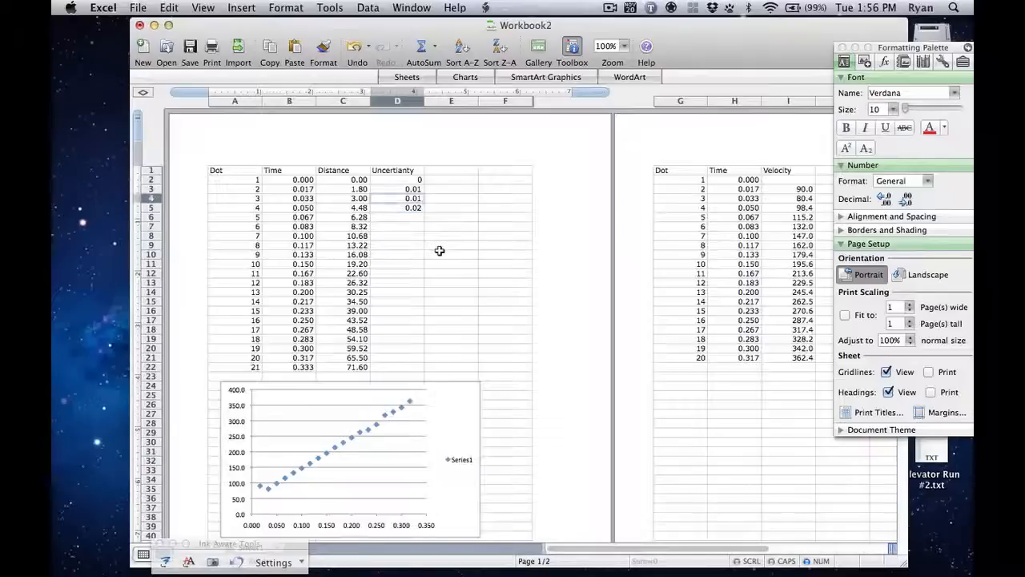
pyautogui.press('Down')
pyautogui.press('Down')
pyautogui.press('Down')
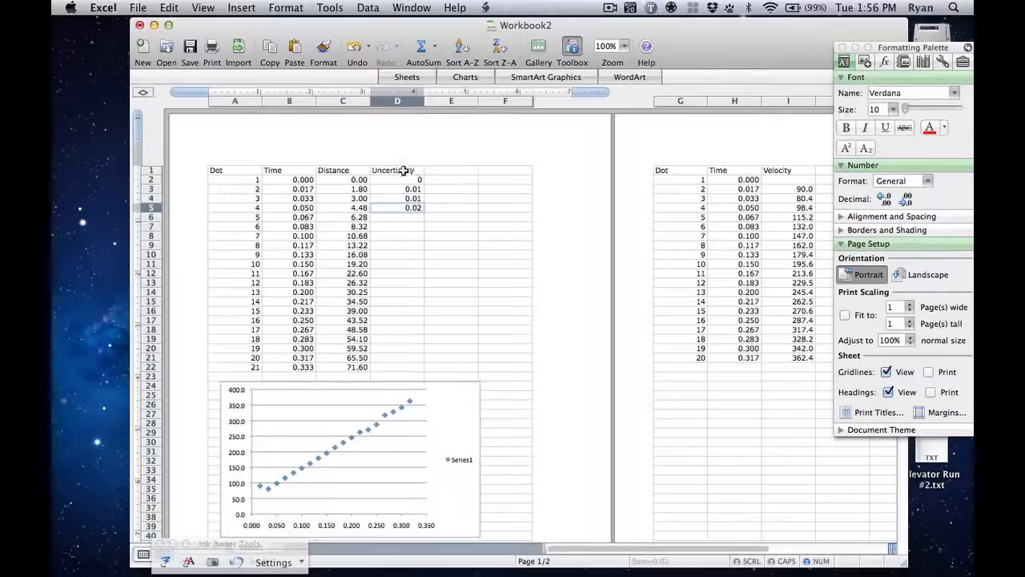
# Step: Move the uncertainty header and values from D1:D5 to column J beside Velocity, starting in row 1
pyautogui.moveTo(407, 169); pyautogui.dragTo(410, 207)
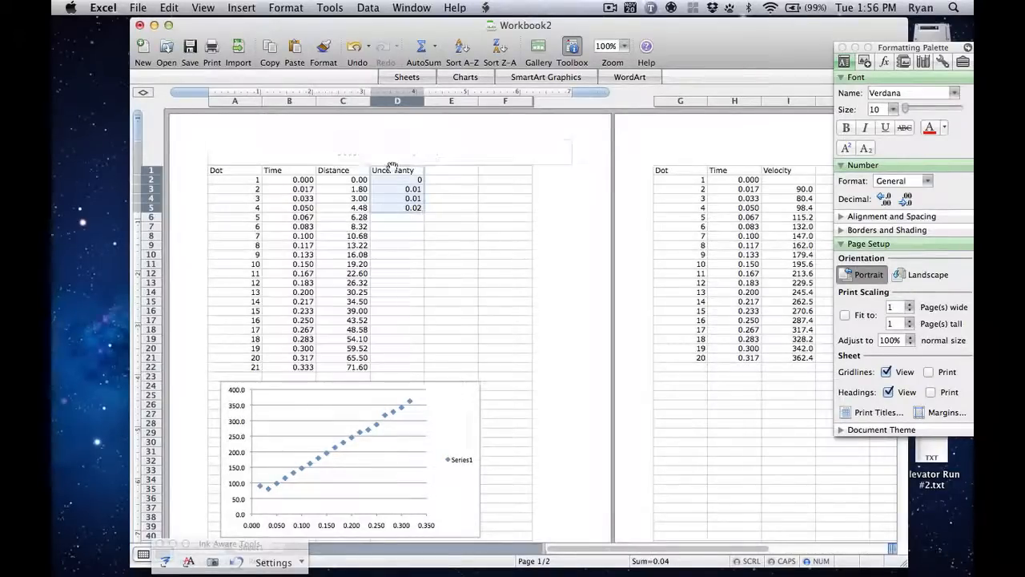
pyautogui.moveTo(391, 165); pyautogui.dragTo(822, 174)
pyautogui.hscroll(5, 549, 353)
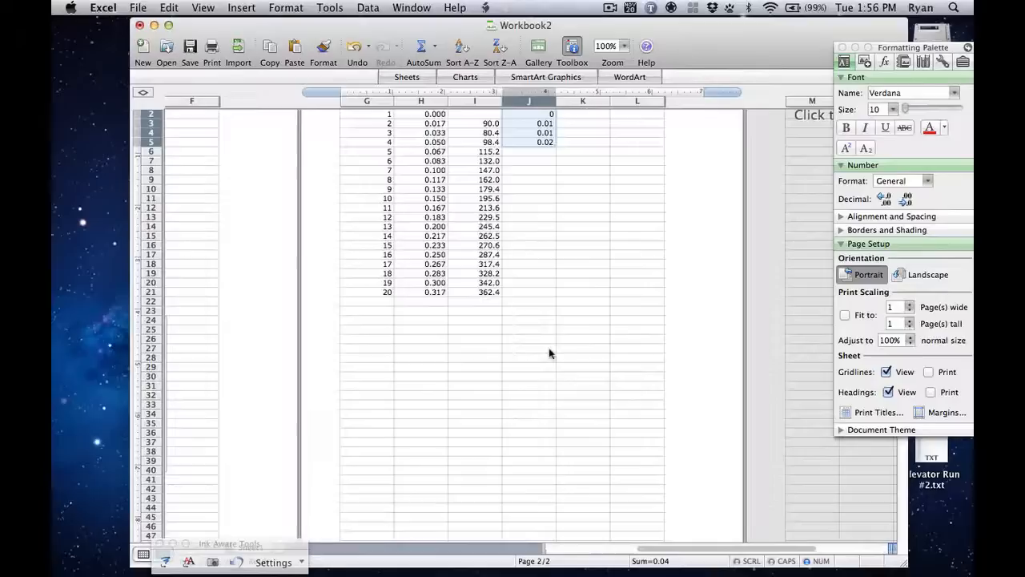
pyautogui.hscroll(-5, 549, 353)
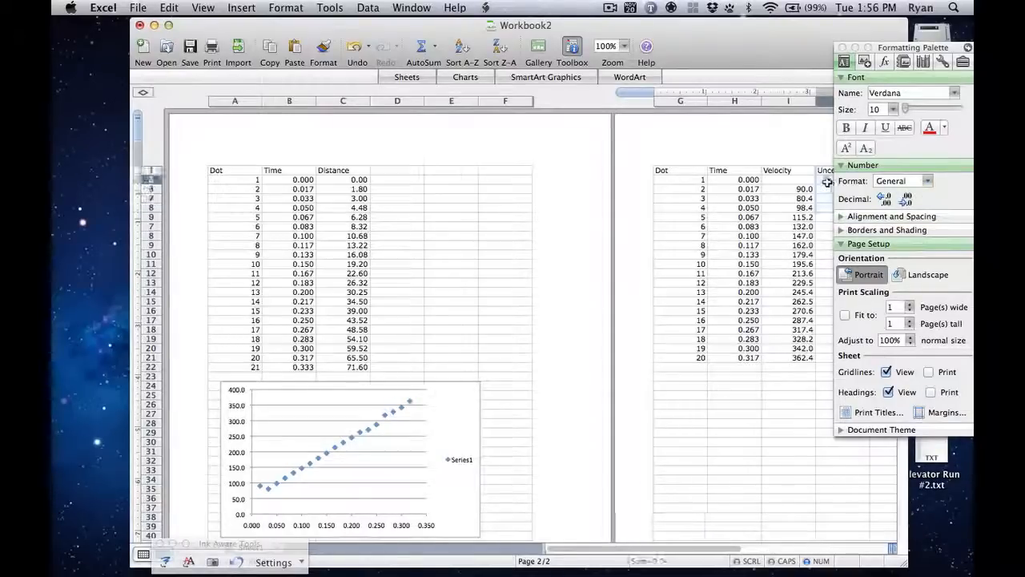
# Step: Apply the Number format to the uncertainty values in J2:J5
pyautogui.moveTo(826, 182); pyautogui.dragTo(825, 208)
pyautogui.click(929, 182)
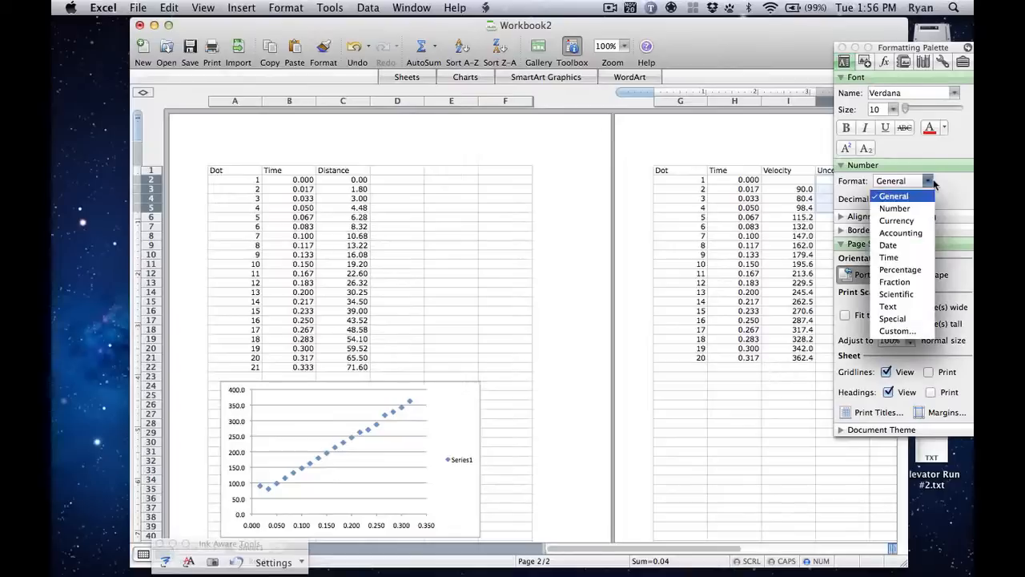
pyautogui.click(894, 208)
pyautogui.click(522, 448)
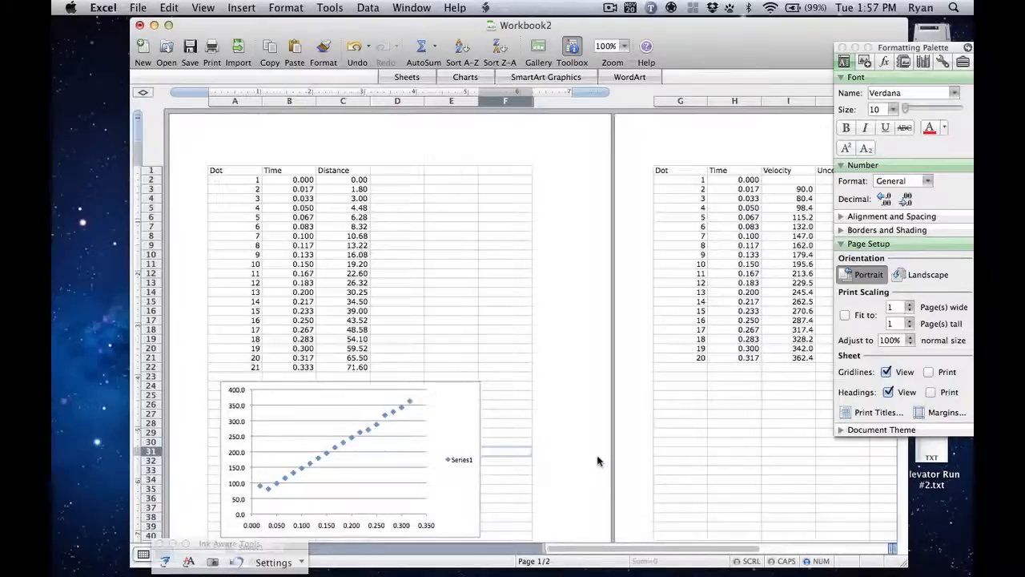
# Step: Move the velocity-time scatter chart onto its own new sheet and shift the workbook window clear of the Formatting Palette
pyautogui.click(441, 406)
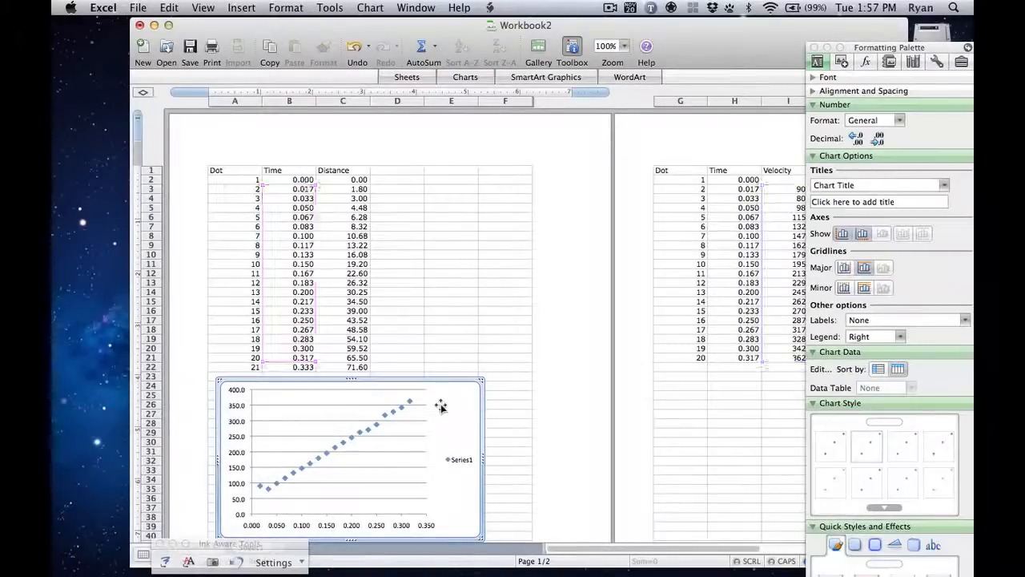
pyautogui.click(441, 407)
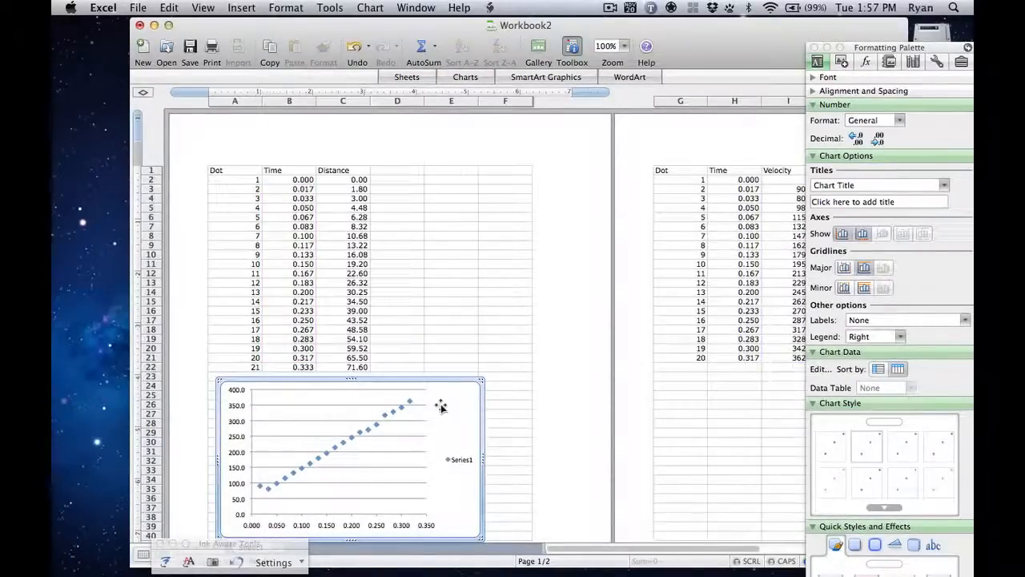
pyautogui.moveTo(396, 411)
pyautogui.moveTo(379, 429)
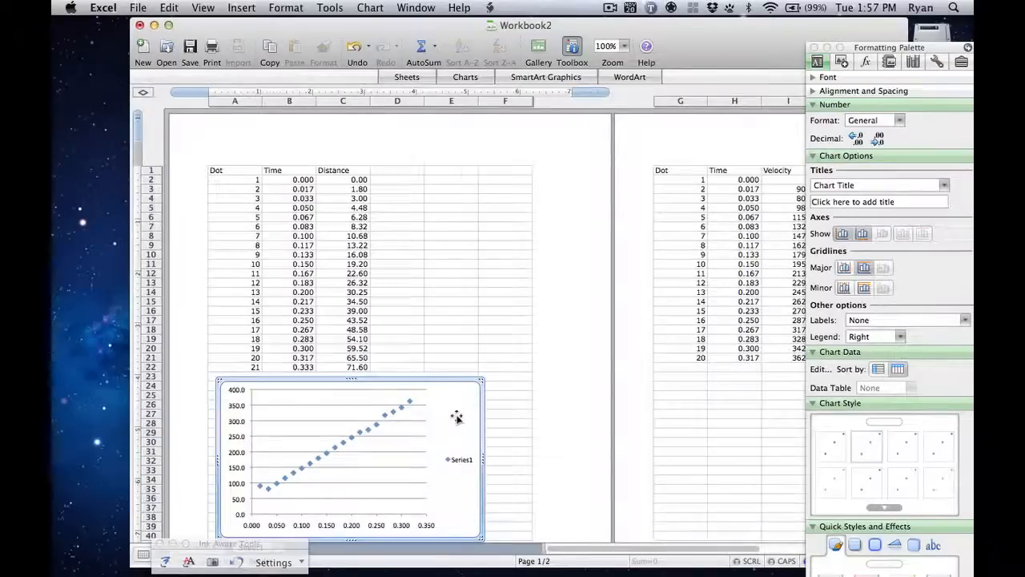
pyautogui.rightClick(457, 417)
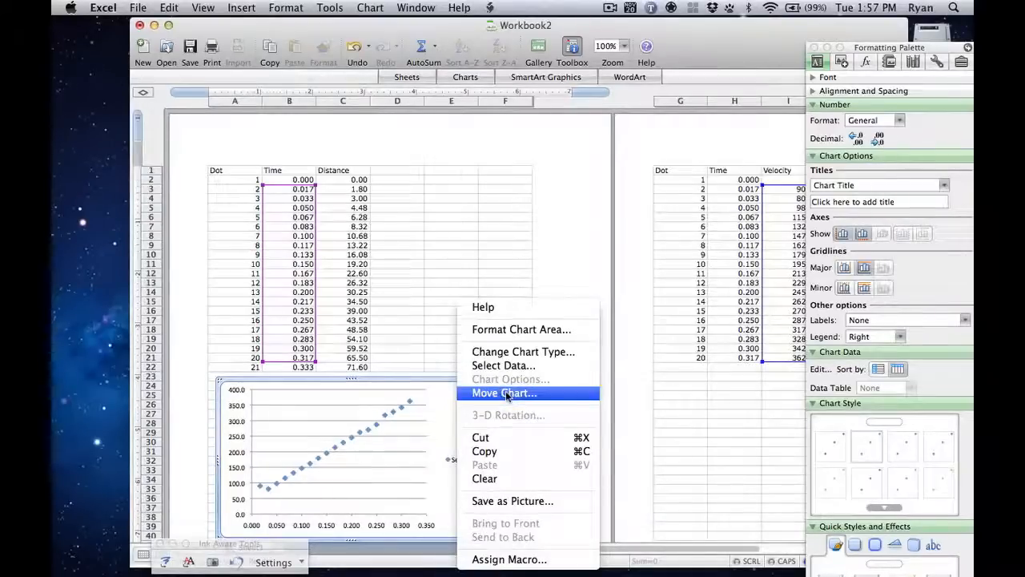
pyautogui.click(446, 407)
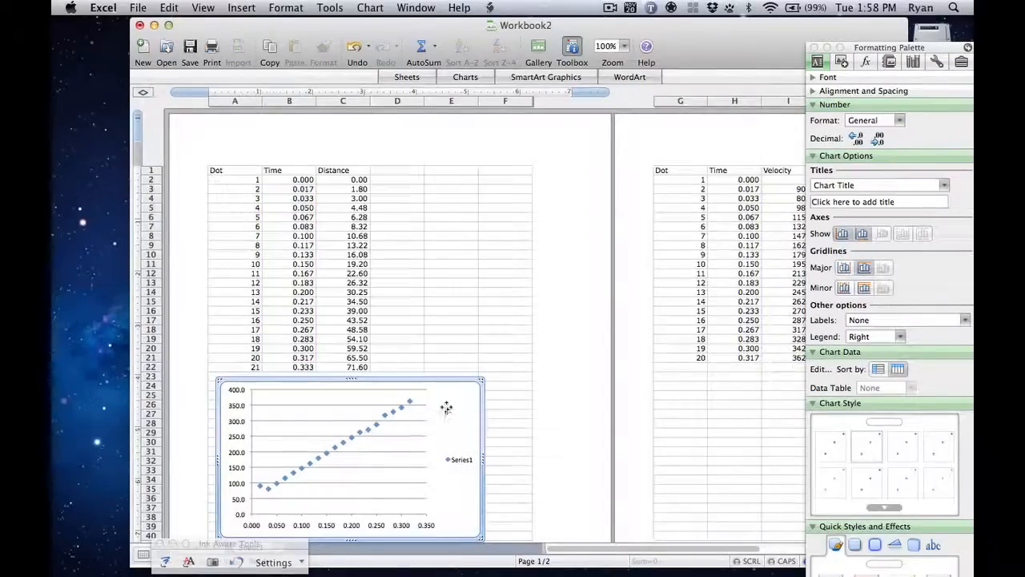
pyautogui.moveTo(446, 407)
pyautogui.mouseDown()
pyautogui.moveTo(458, 396)
pyautogui.moveTo(456, 412)
pyautogui.mouseUp()
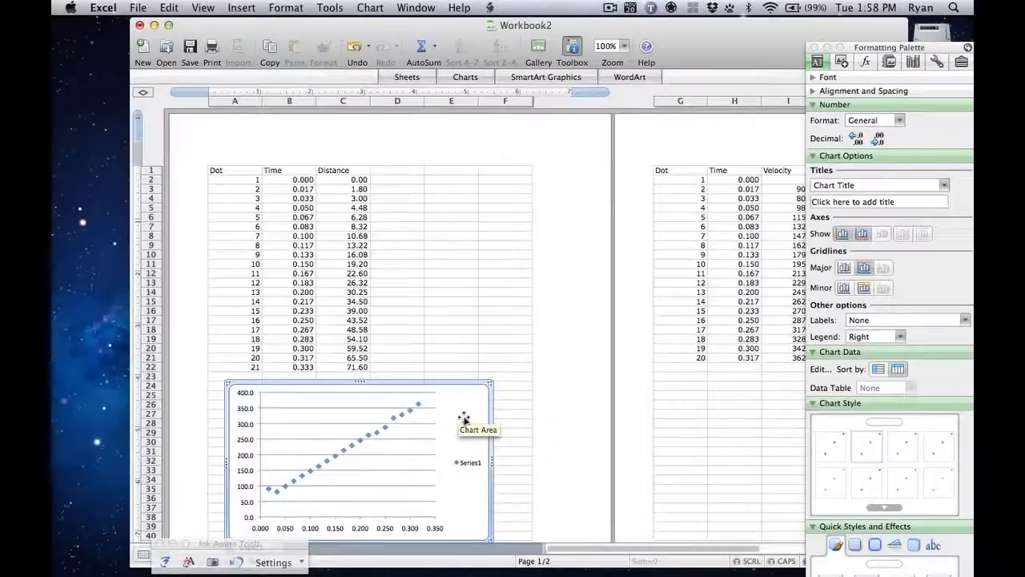
pyautogui.rightClick(464, 419)
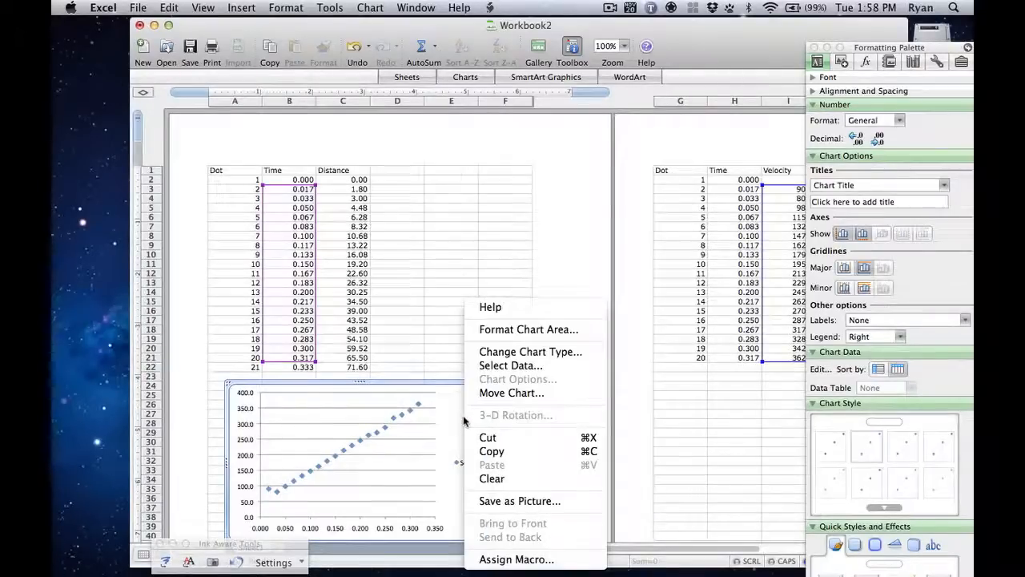
pyautogui.click(504, 393)
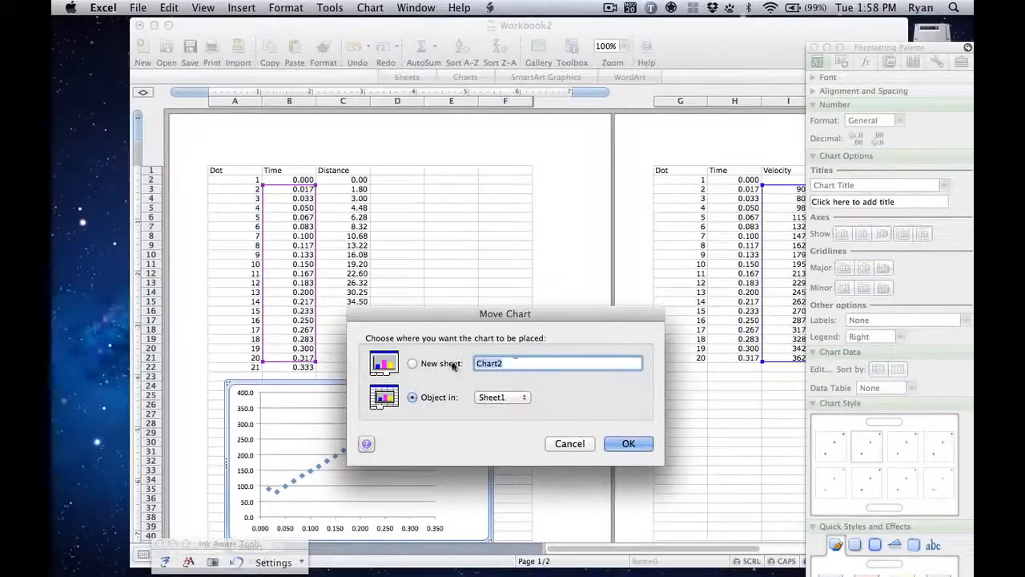
pyautogui.click(450, 364)
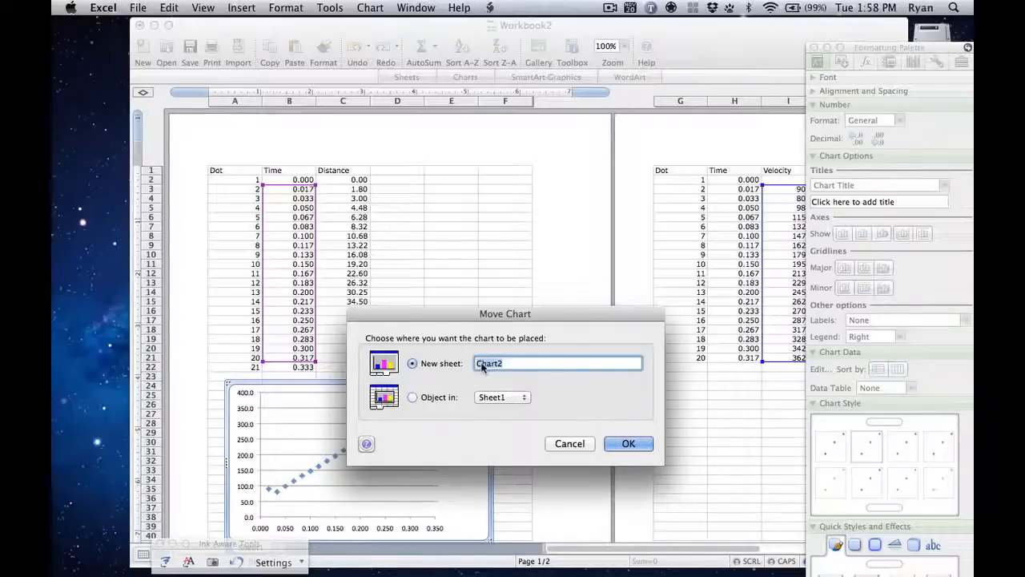
pyautogui.click(630, 447)
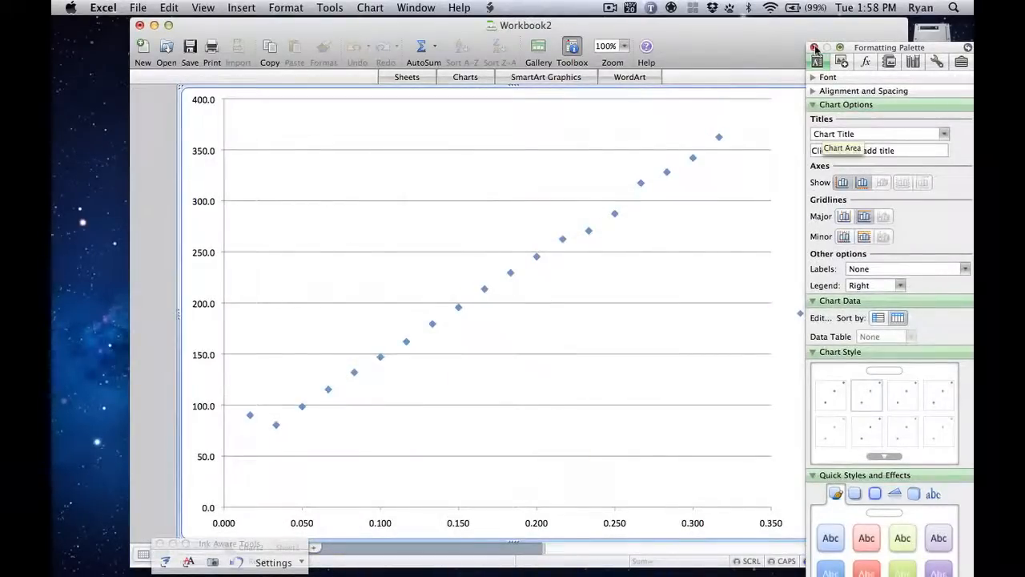
pyautogui.moveTo(751, 35); pyautogui.dragTo(686, 48)
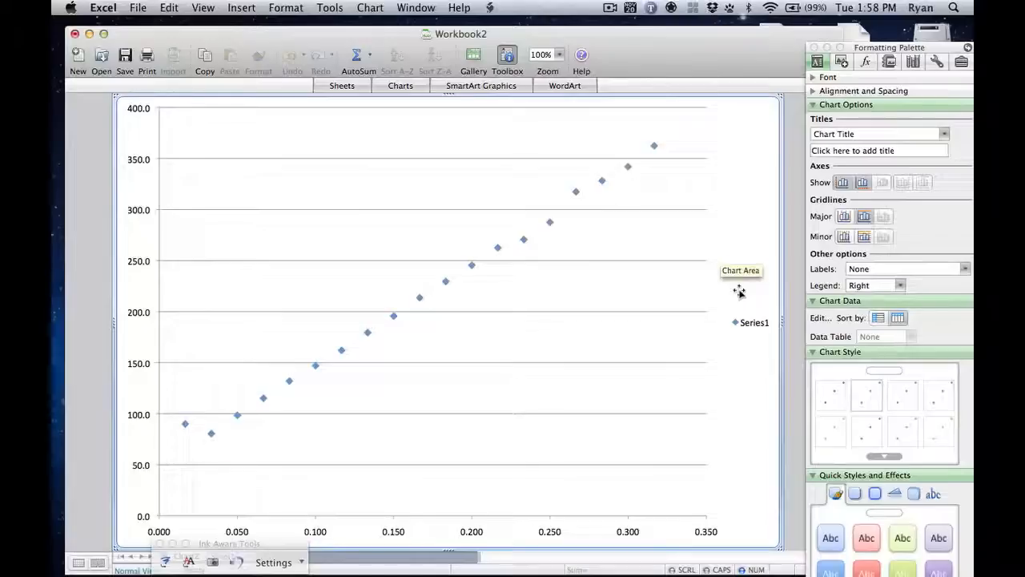
# Step: Add the chart title "Velocity vs. time of a kinematics cart" to the scatter chart
pyautogui.moveTo(629, 170)
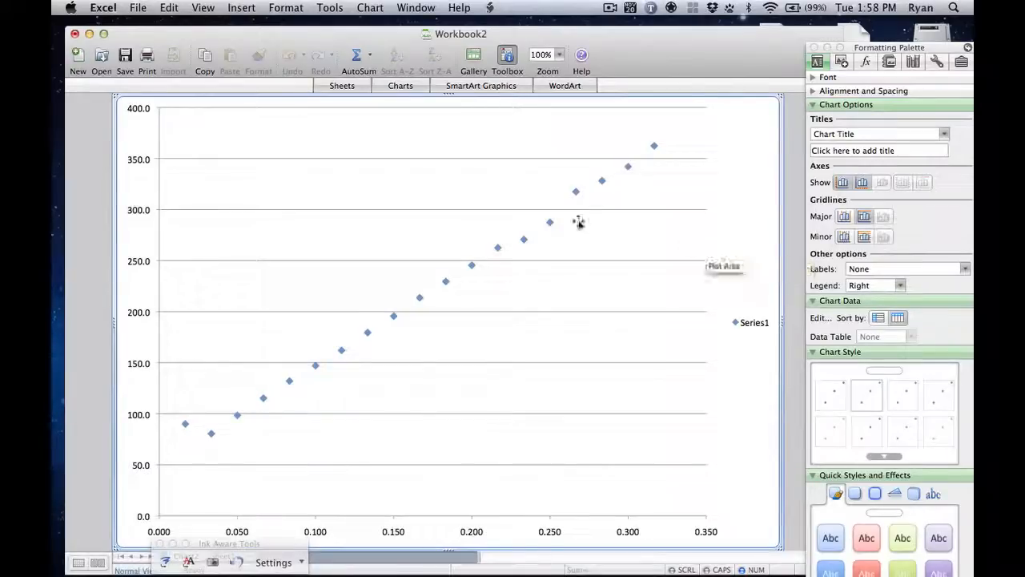
pyautogui.moveTo(577, 195)
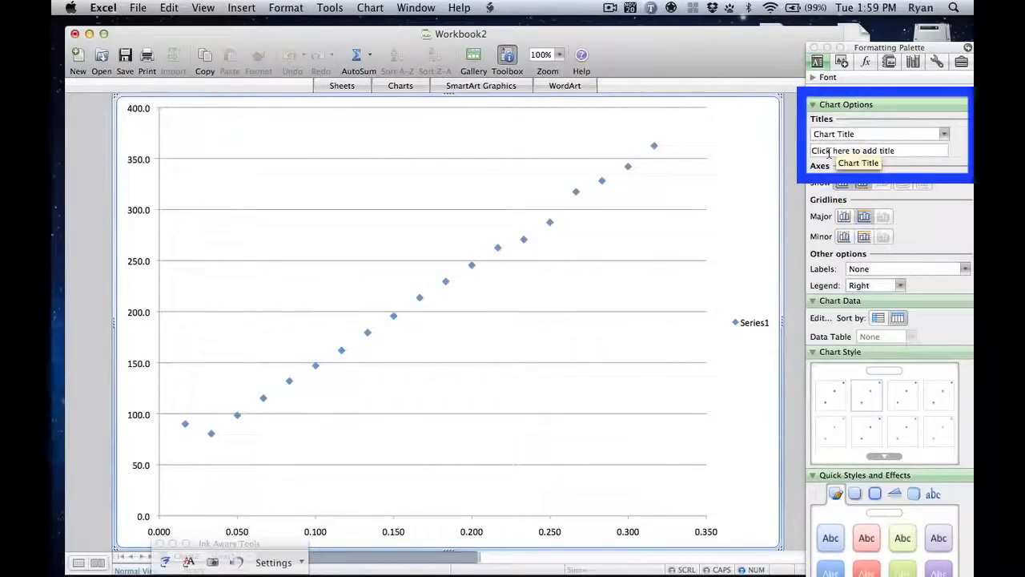
pyautogui.click(828, 150)
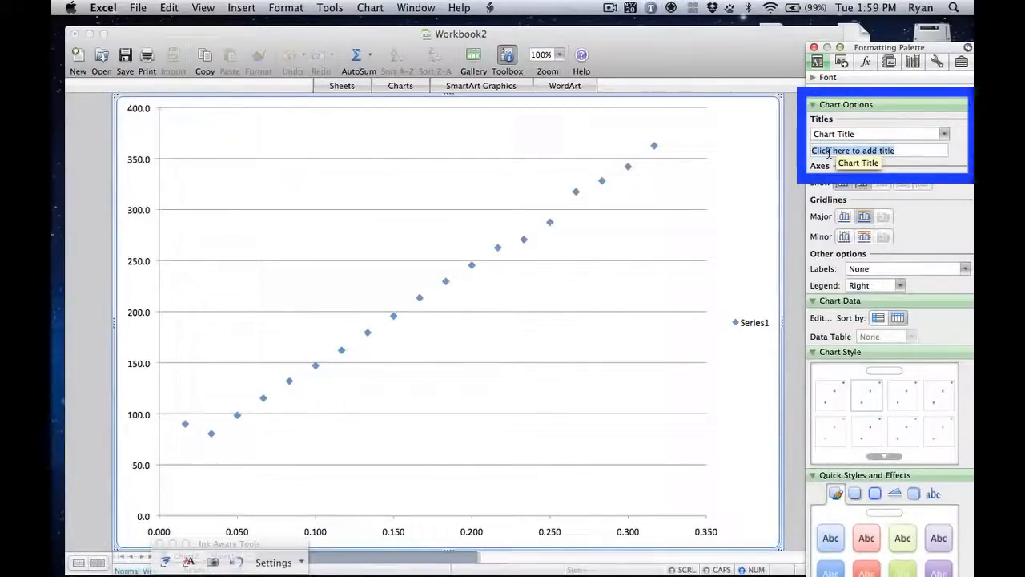
pyautogui.write('V')
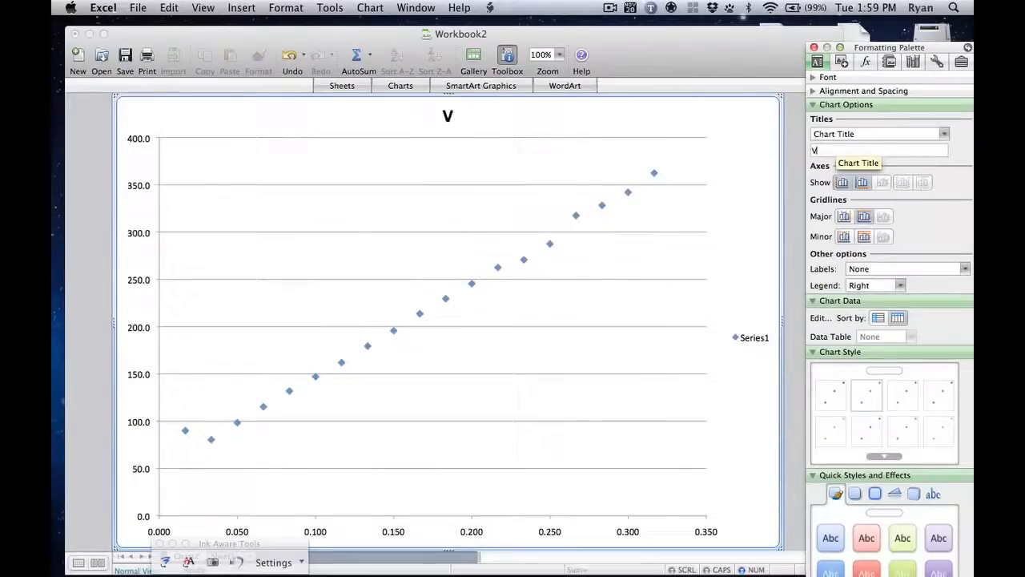
pyautogui.press('BackSpace')
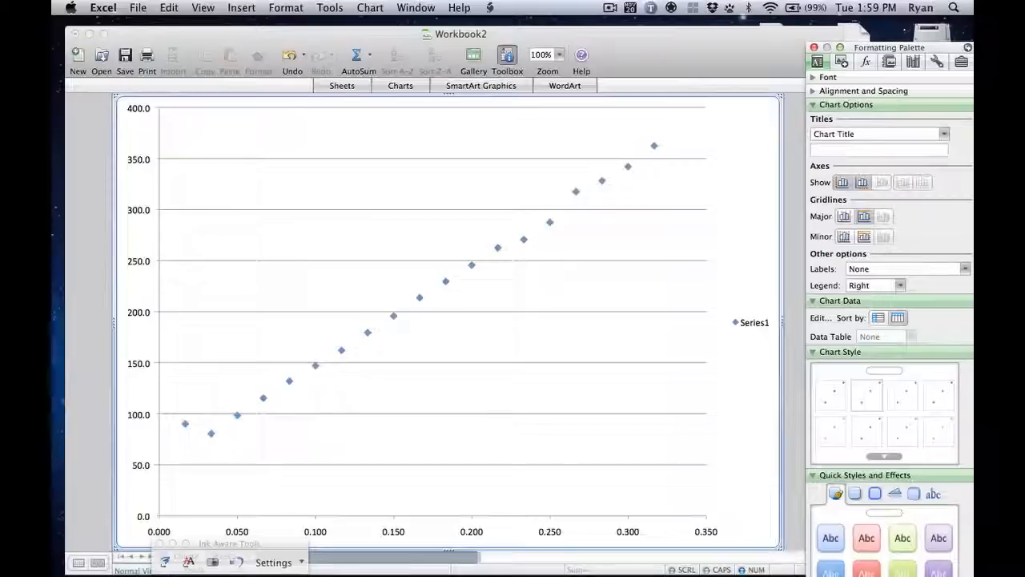
pyautogui.write('Velo')
pyautogui.write('c')
pyautogui.press('BackSpace')
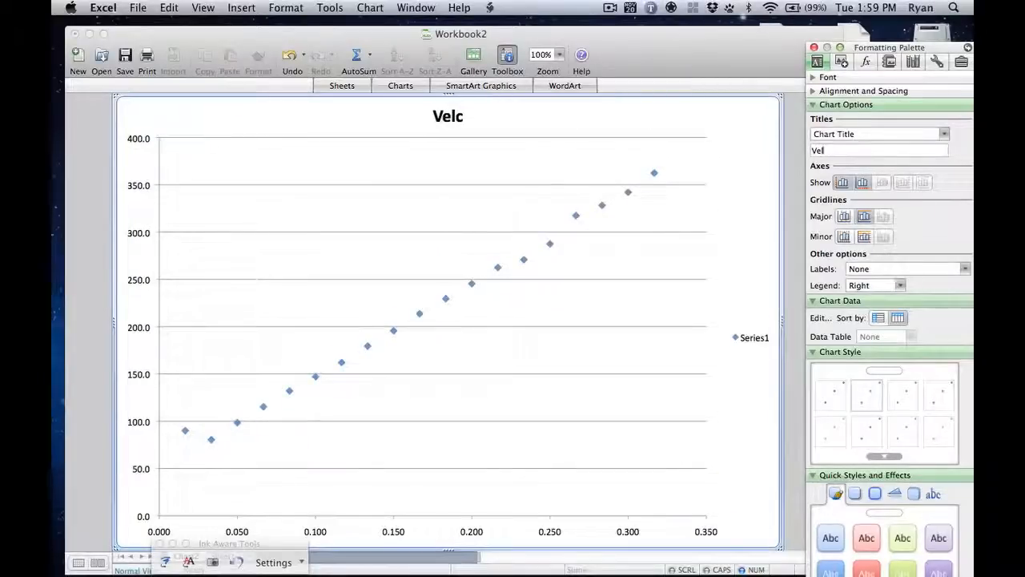
pyautogui.write('ocity')
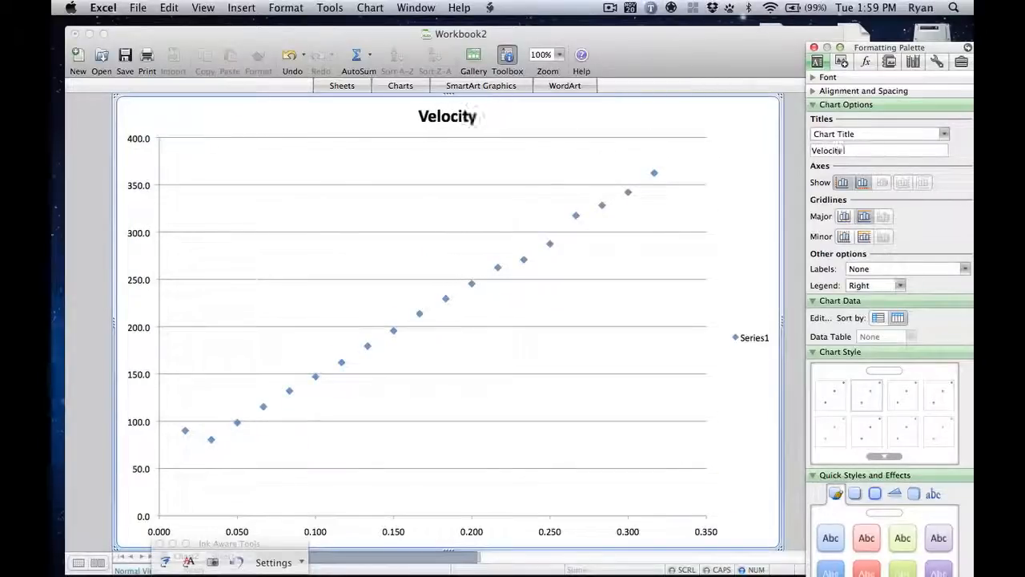
pyautogui.write(' vs. time')
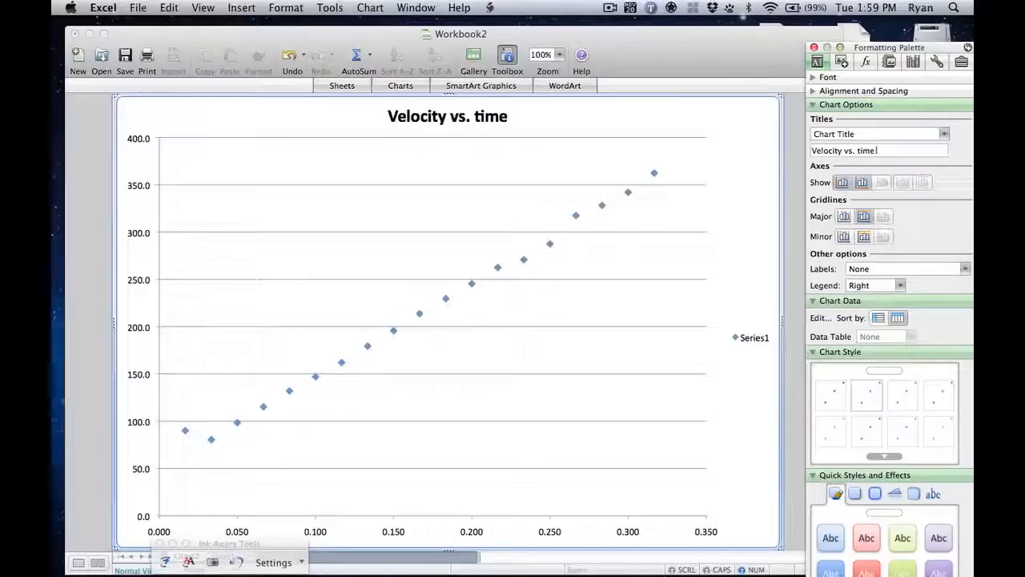
pyautogui.write(' of a kim')
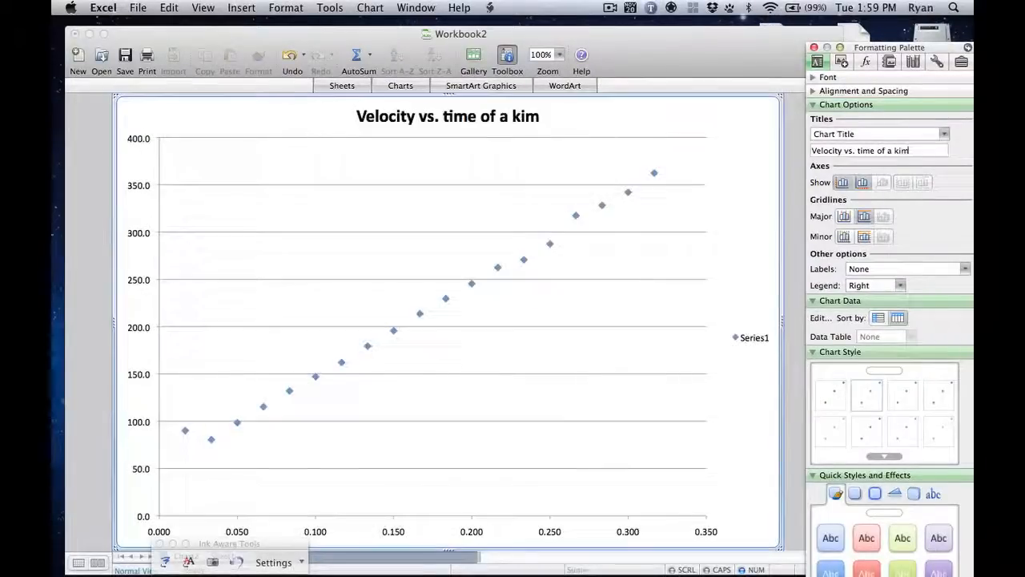
pyautogui.press('BackSpace')
pyautogui.write('nem')
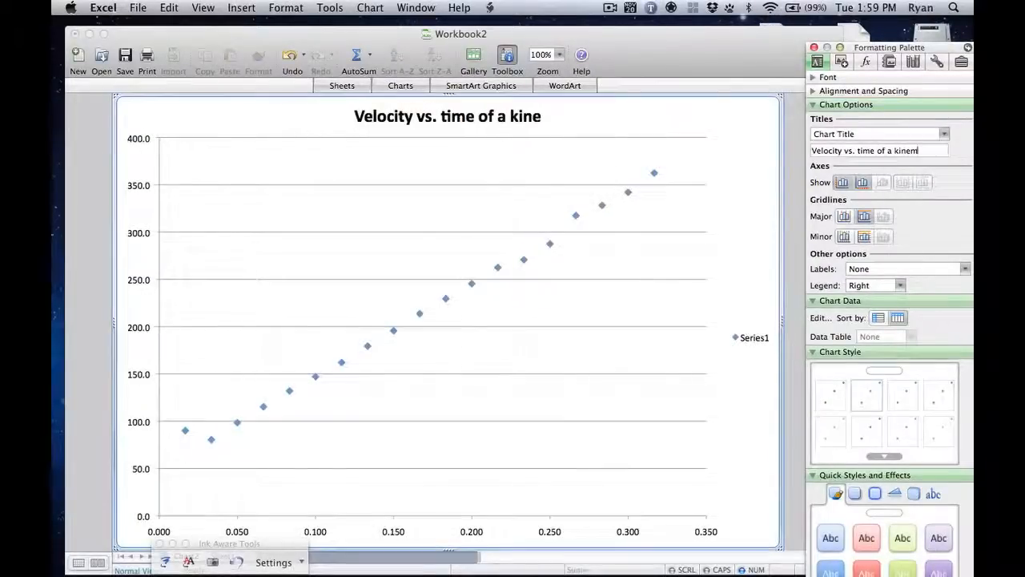
pyautogui.write('atics cart')
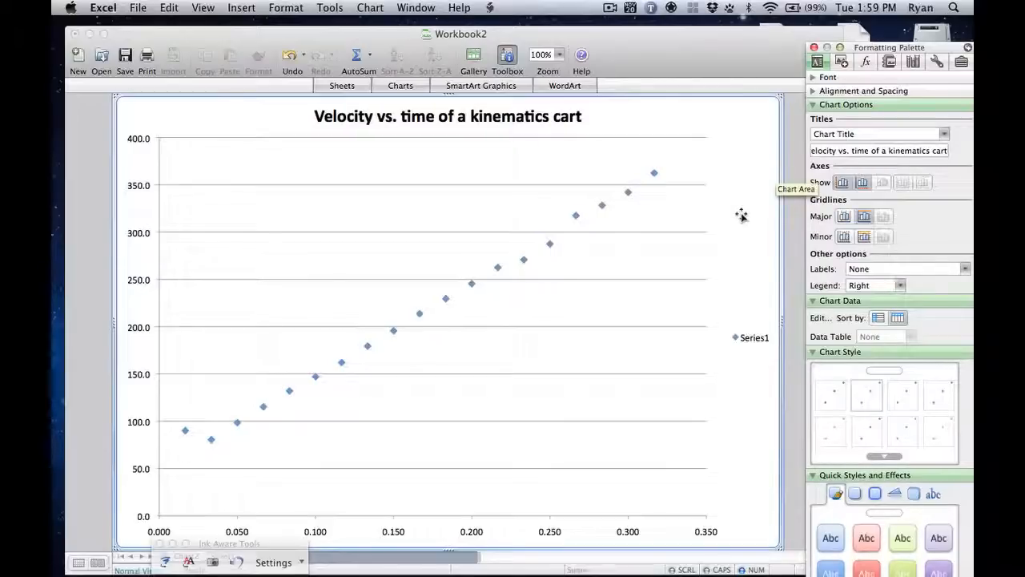
# Step: Add the title "Velocity (m/s)" to the chart's vertical value axis
pyautogui.click(863, 134)
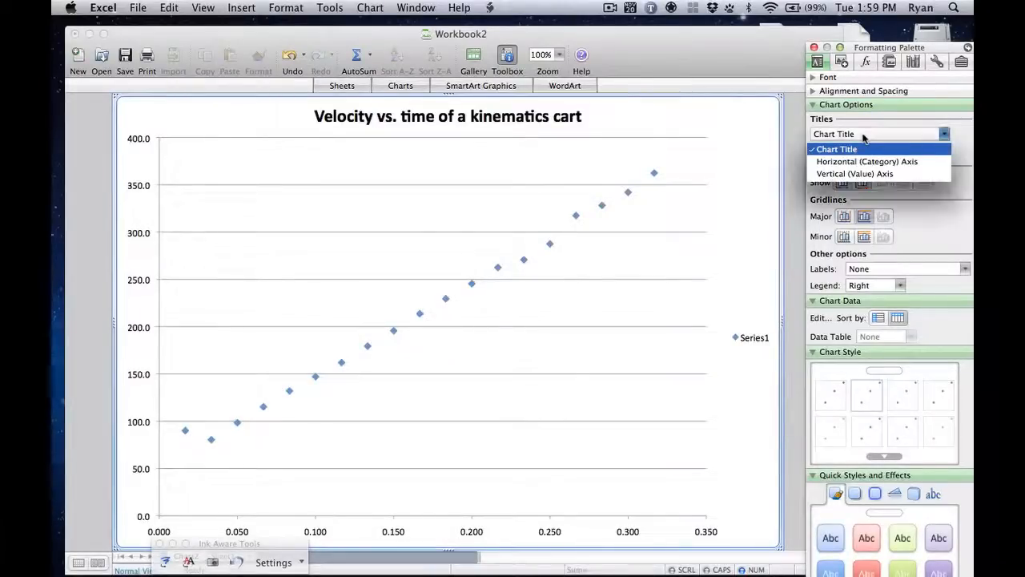
pyautogui.click(848, 175)
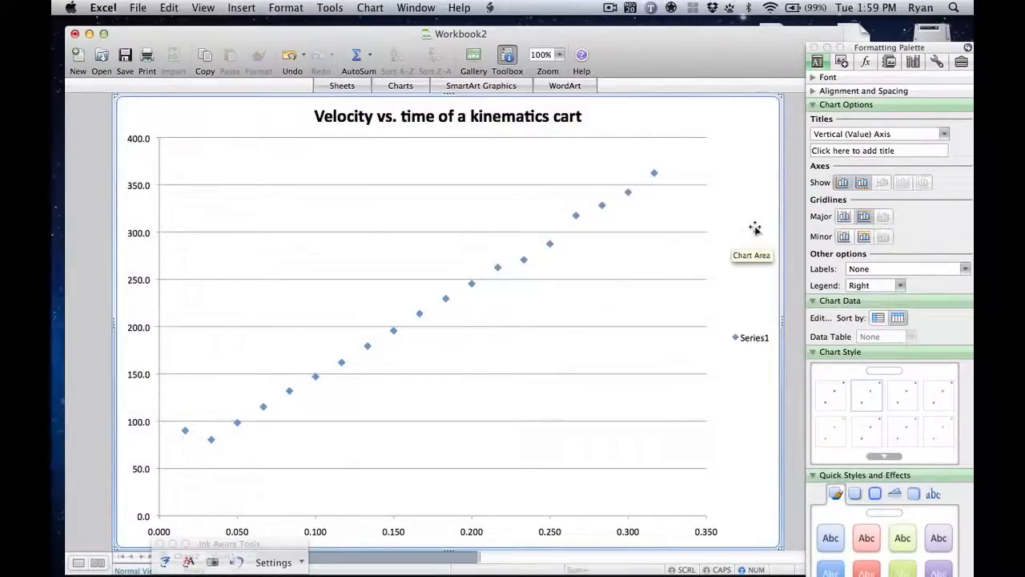
pyautogui.click(899, 151)
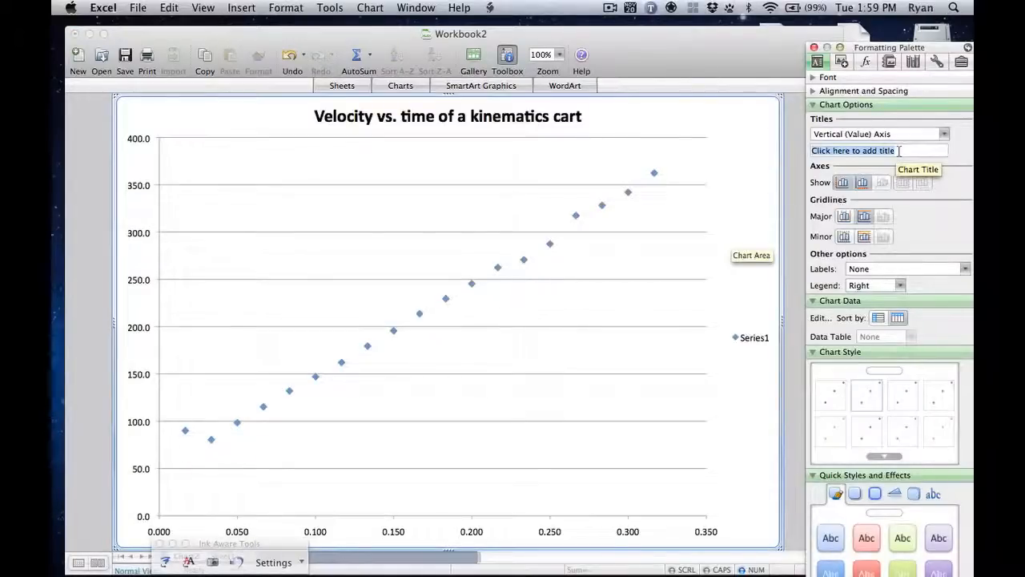
pyautogui.write('Velocity')
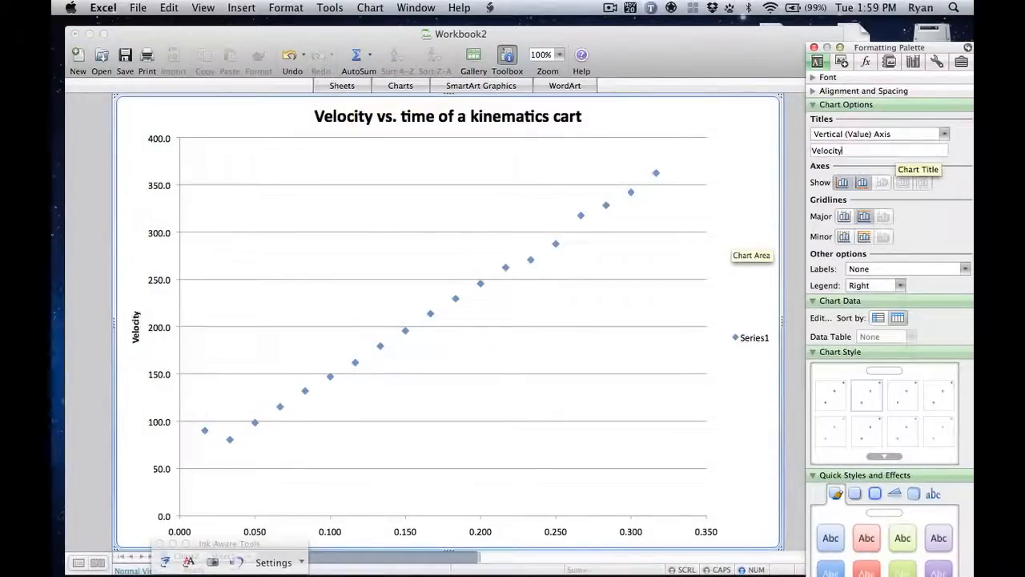
pyautogui.write(' (m/s)')
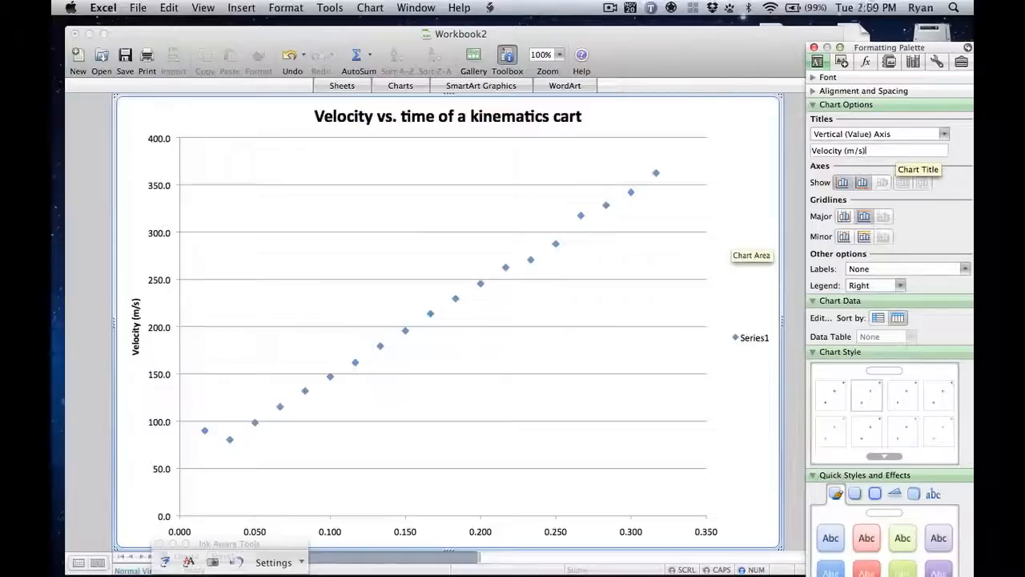
pyautogui.press('Return')
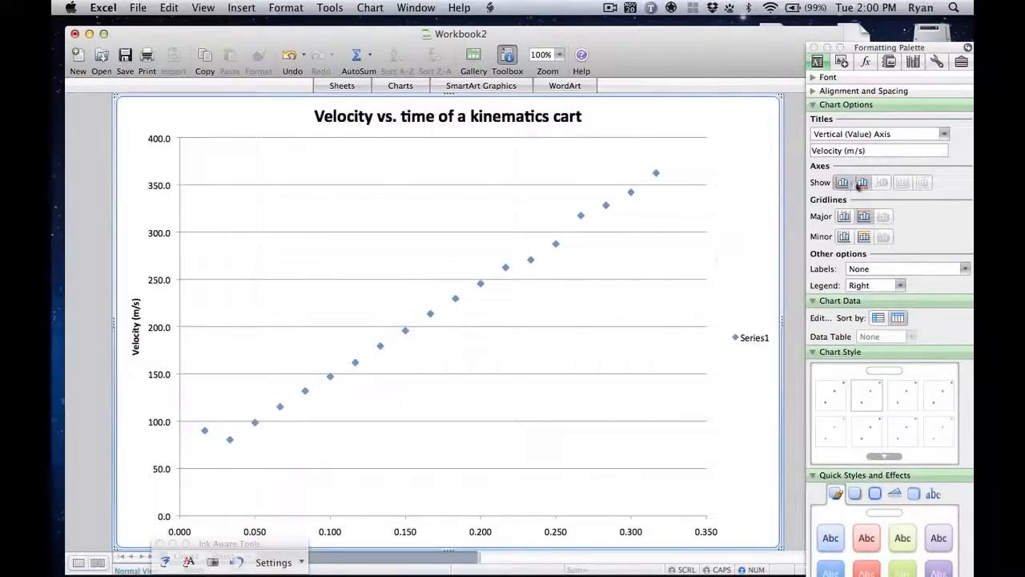
# Step: Add the title "Time (s)" to the chart's horizontal category axis
pyautogui.click(858, 135)
pyautogui.click(853, 161)
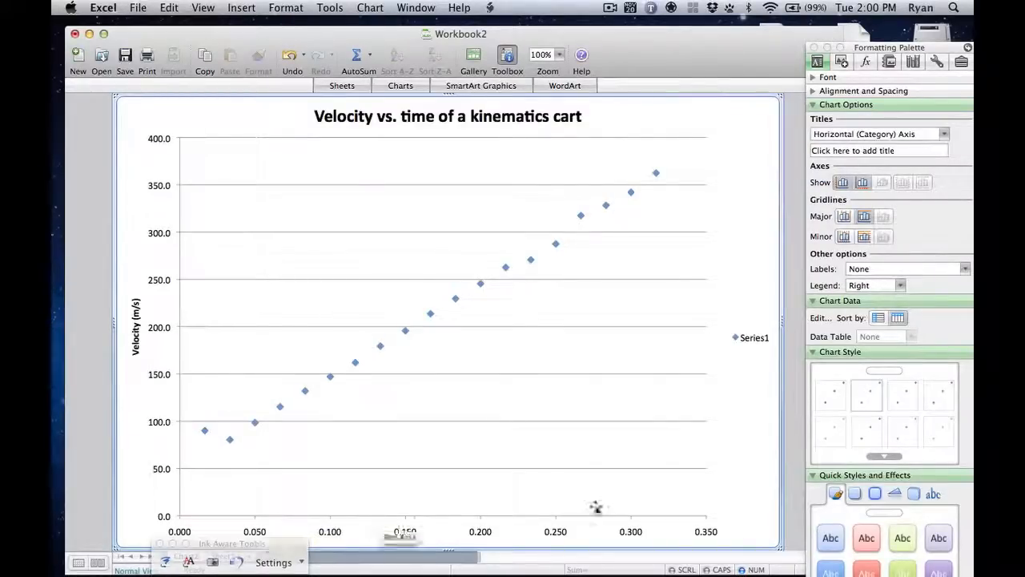
pyautogui.click(870, 152)
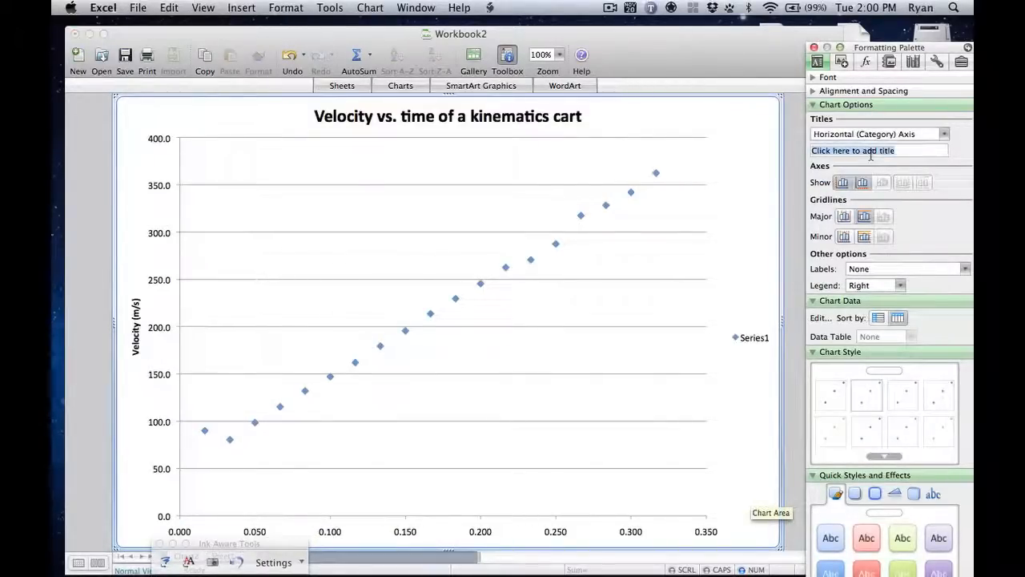
pyautogui.write('Time')
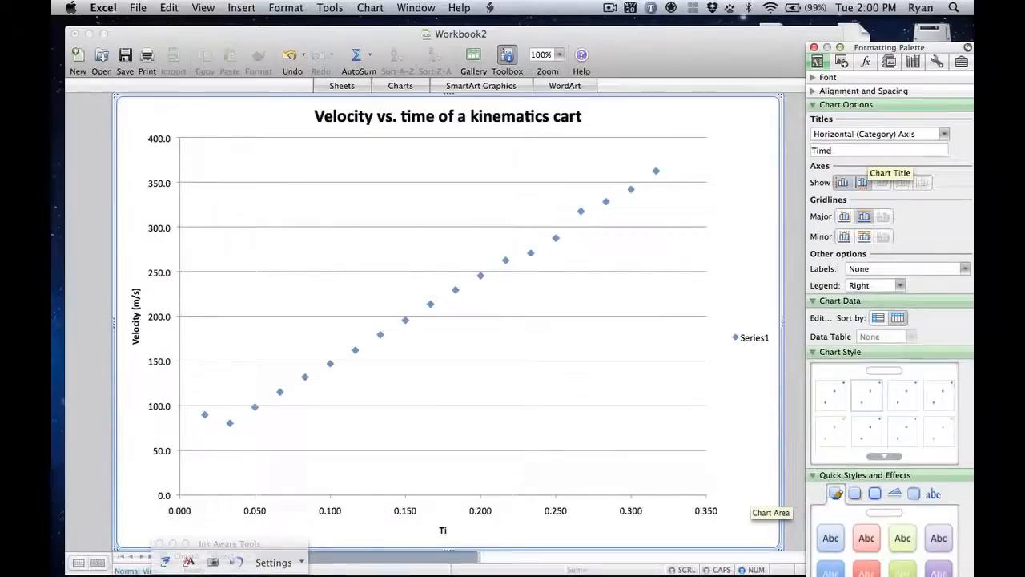
pyautogui.write(' (s')
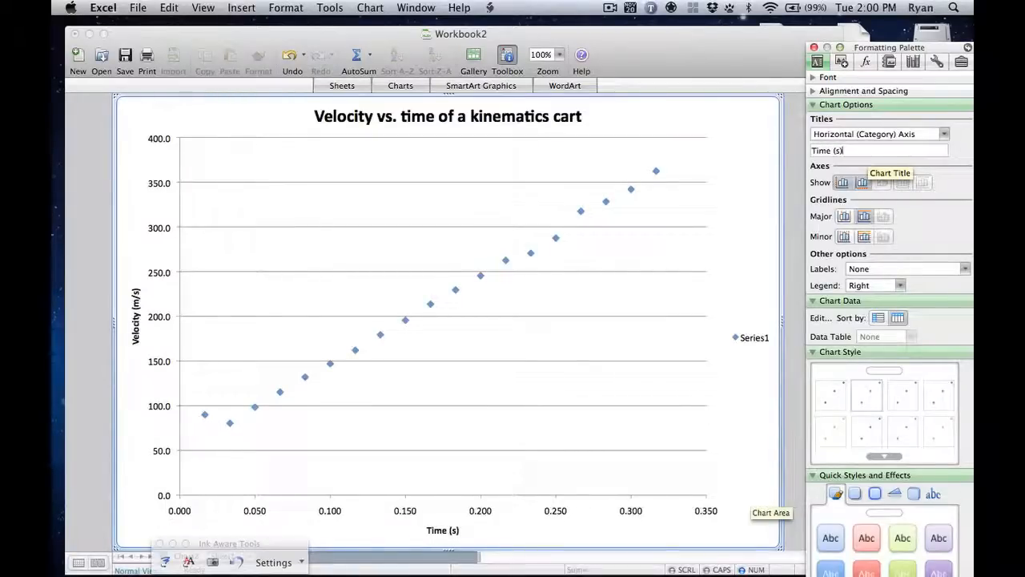
pyautogui.press('Return')
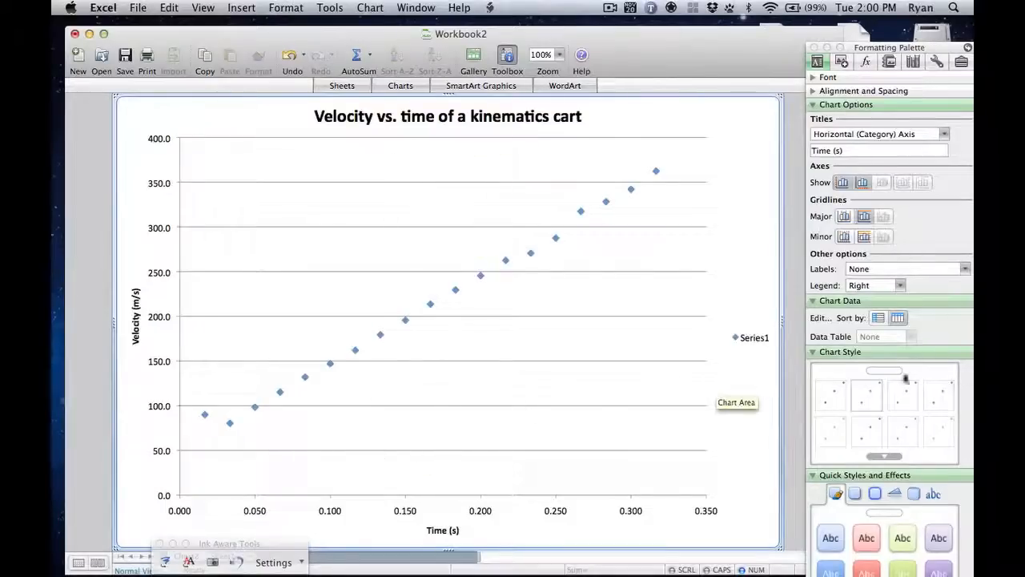
# Step: Turn on minor gridlines for both chart axes and the vertical major gridlines
pyautogui.click(864, 237)
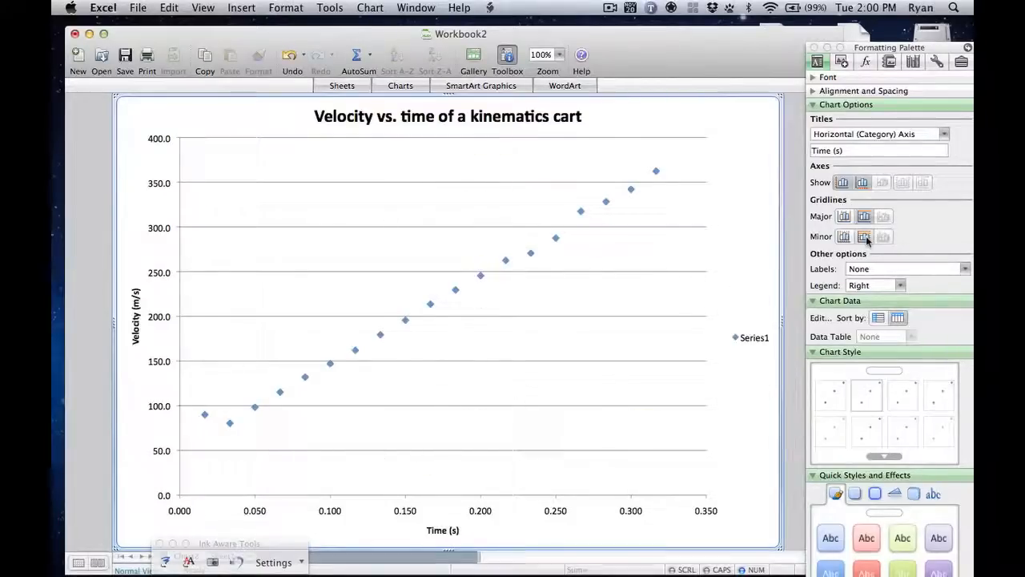
pyautogui.click(843, 237)
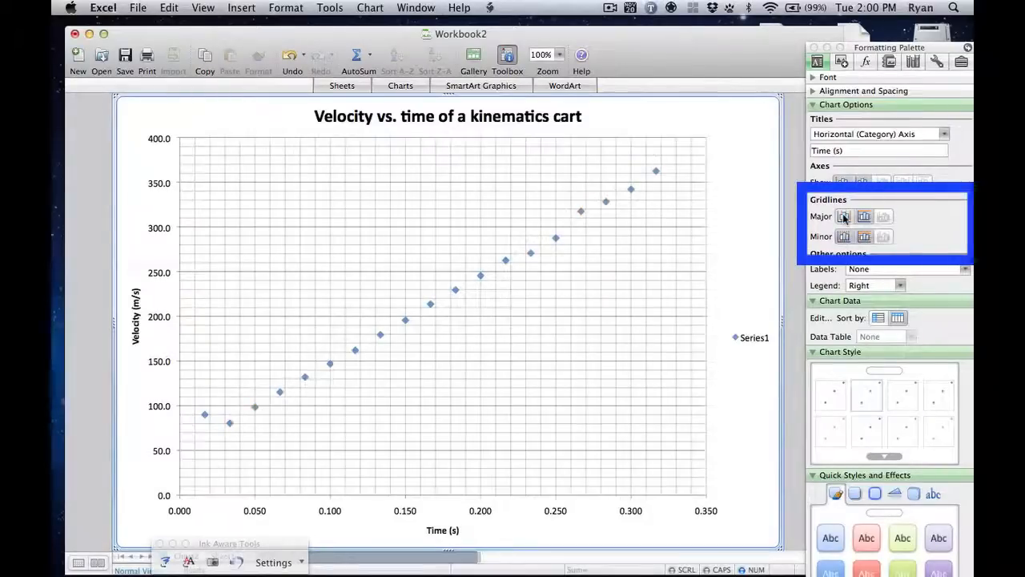
pyautogui.click(843, 217)
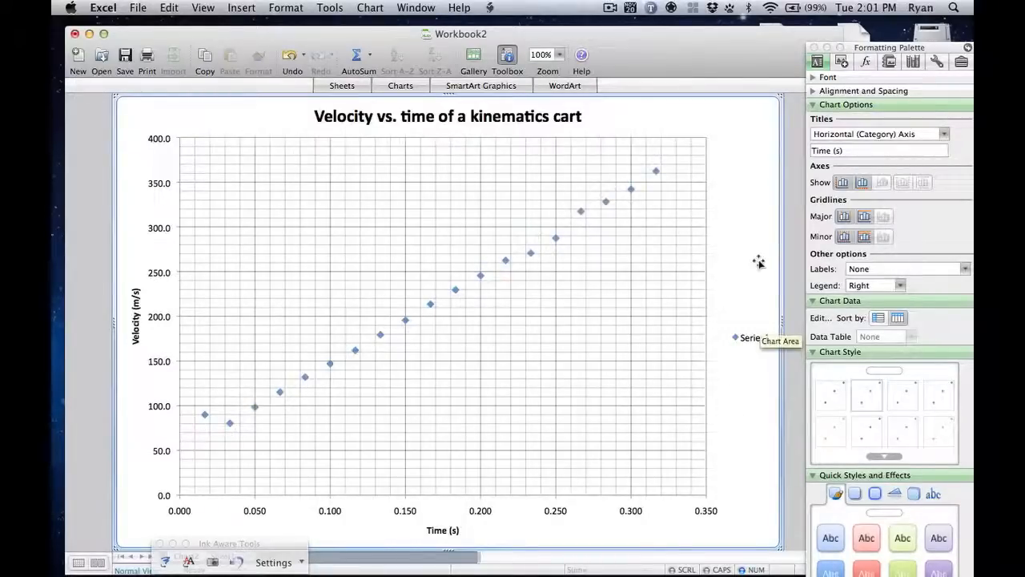
# Step: Unlink the horizontal time axis's number format from the source and set it to 2 decimal places
pyautogui.click(555, 510)
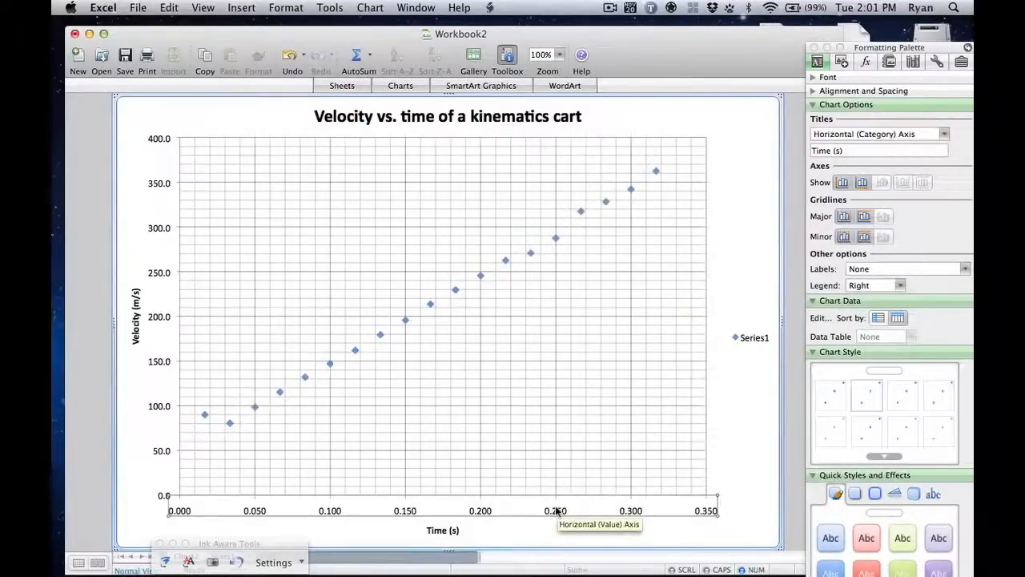
pyautogui.rightClick(556, 510)
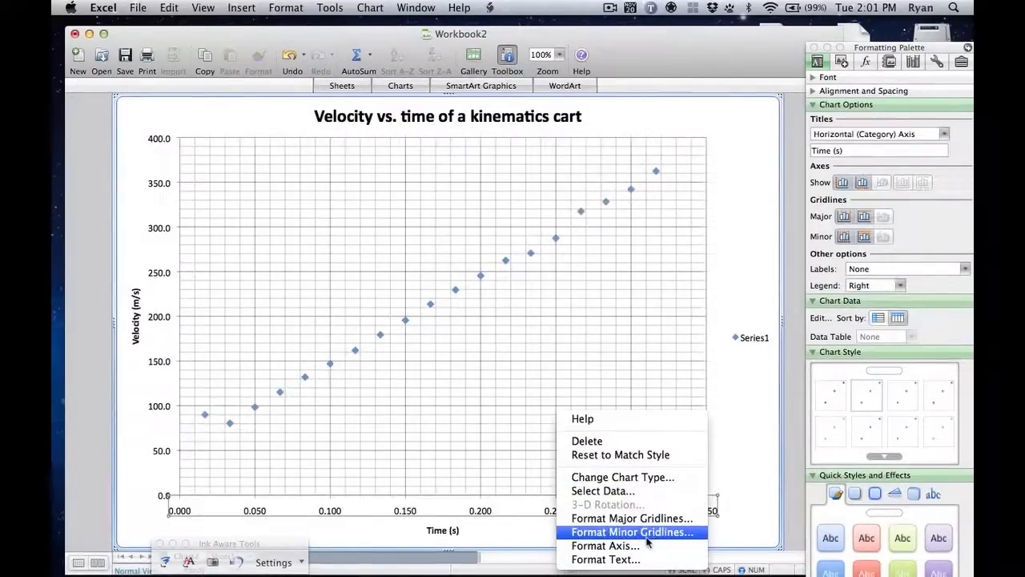
pyautogui.click(606, 546)
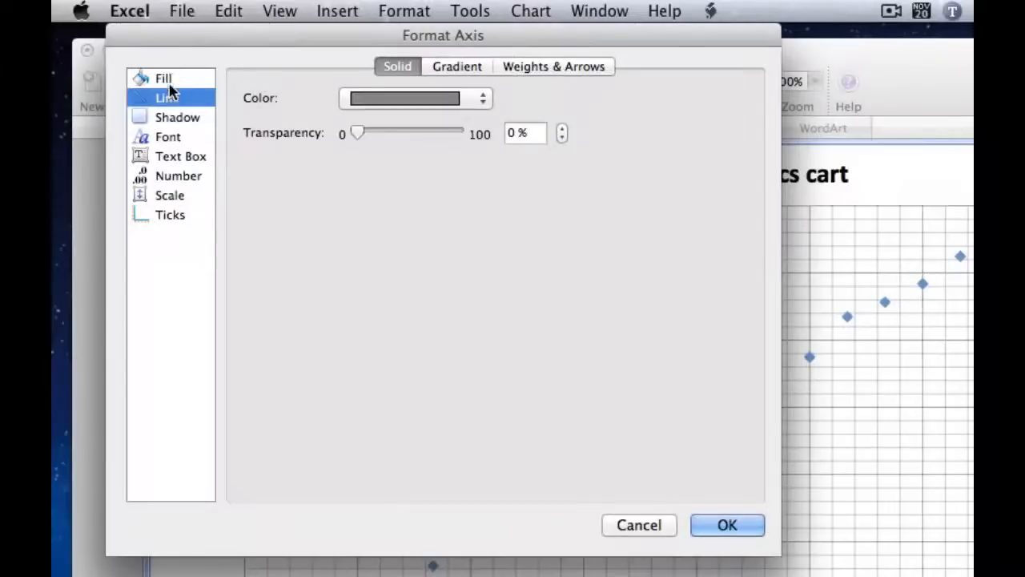
pyautogui.click(167, 83)
pyautogui.click(171, 100)
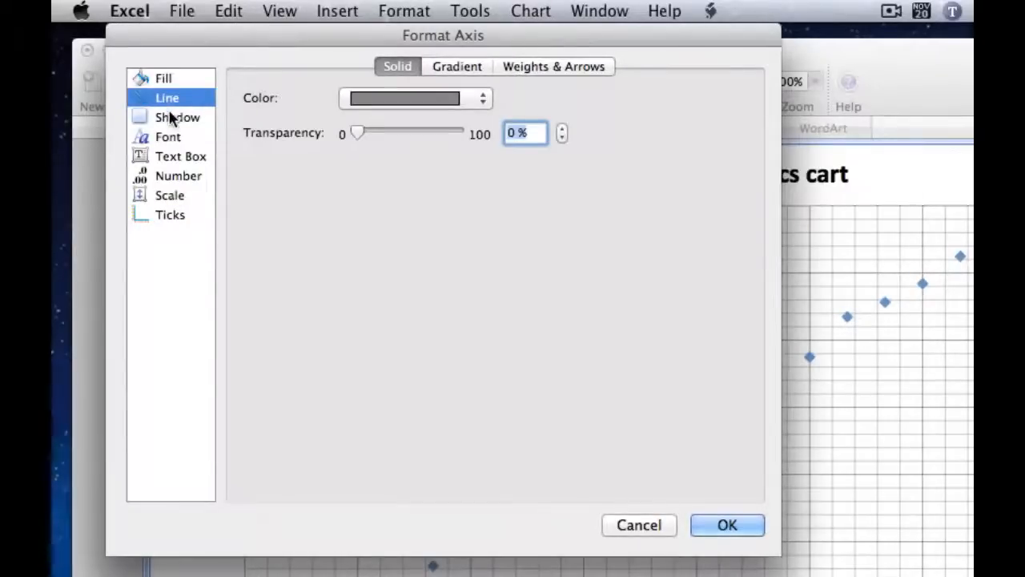
pyautogui.click(172, 117)
pyautogui.click(168, 139)
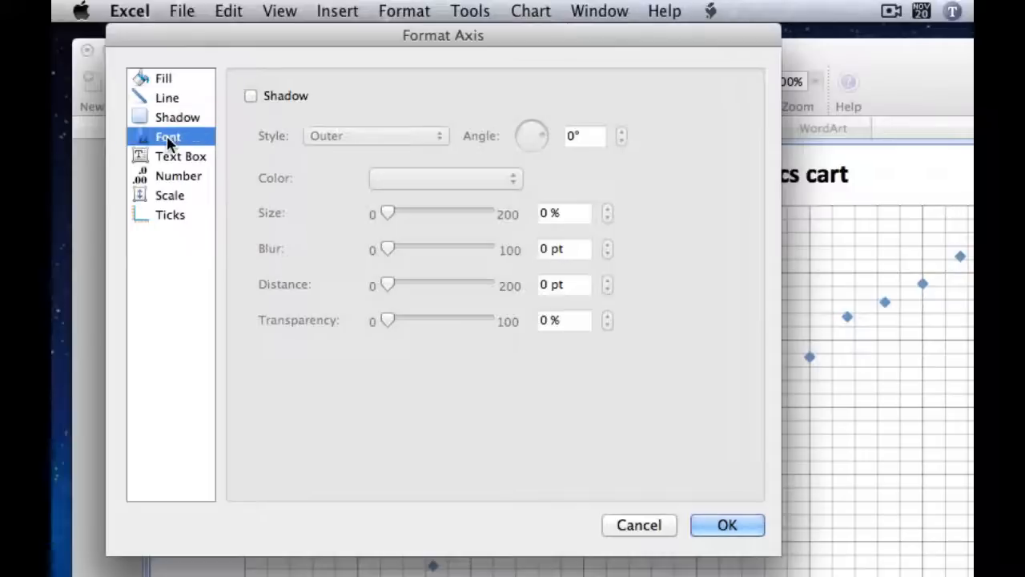
pyautogui.click(170, 177)
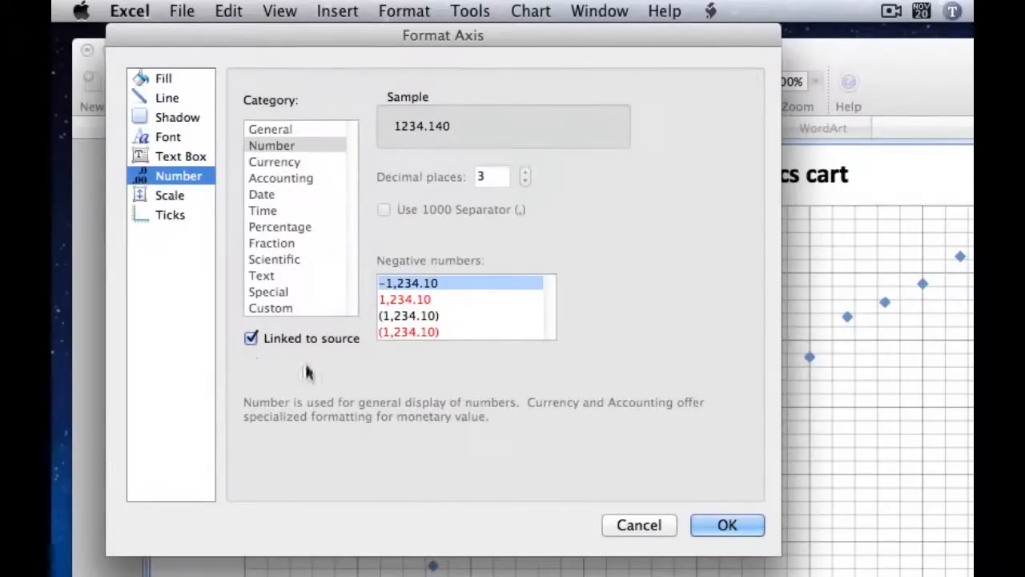
pyautogui.click(250, 339)
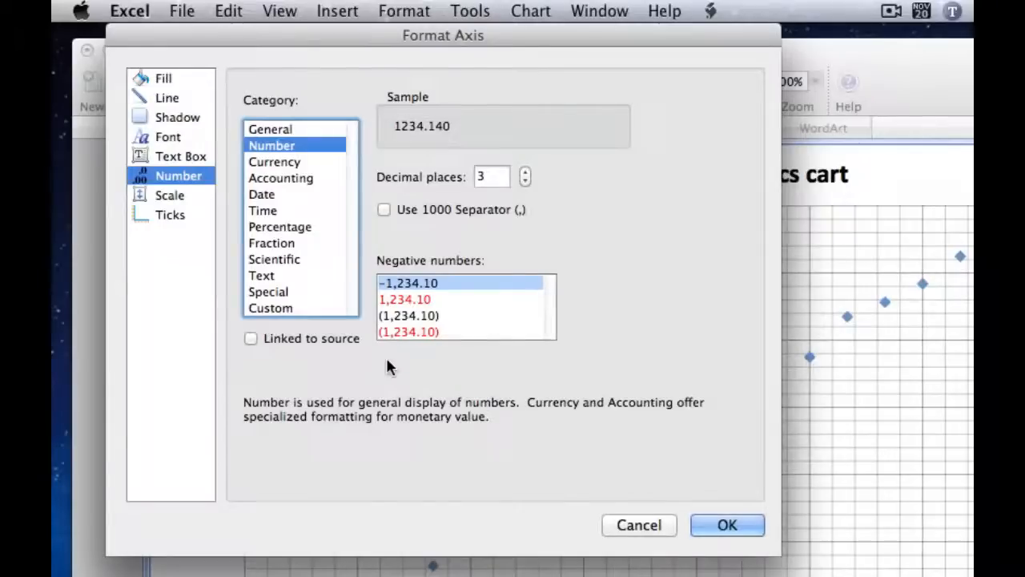
pyautogui.click(250, 338)
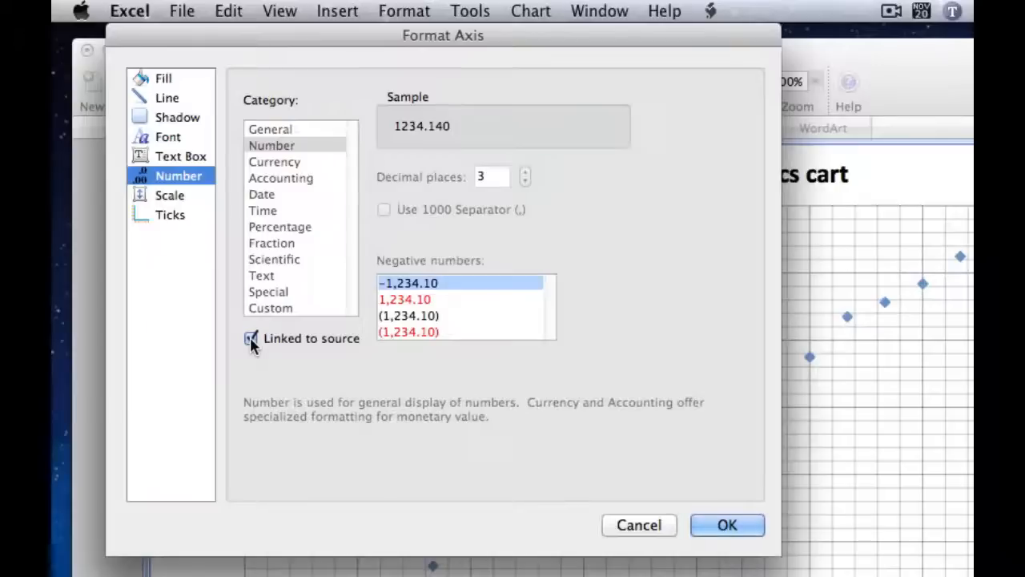
pyautogui.click(249, 338)
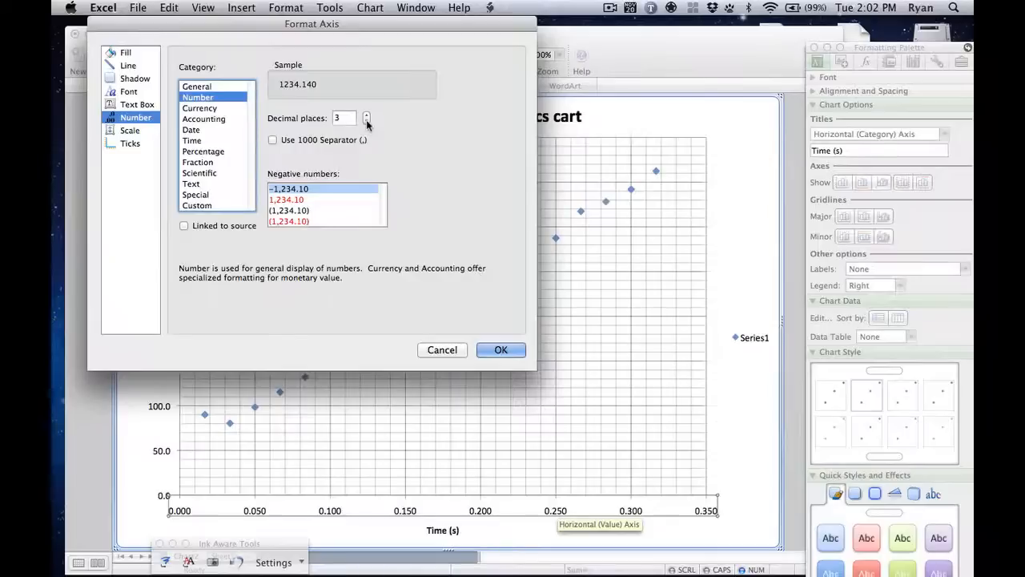
pyautogui.click(525, 182)
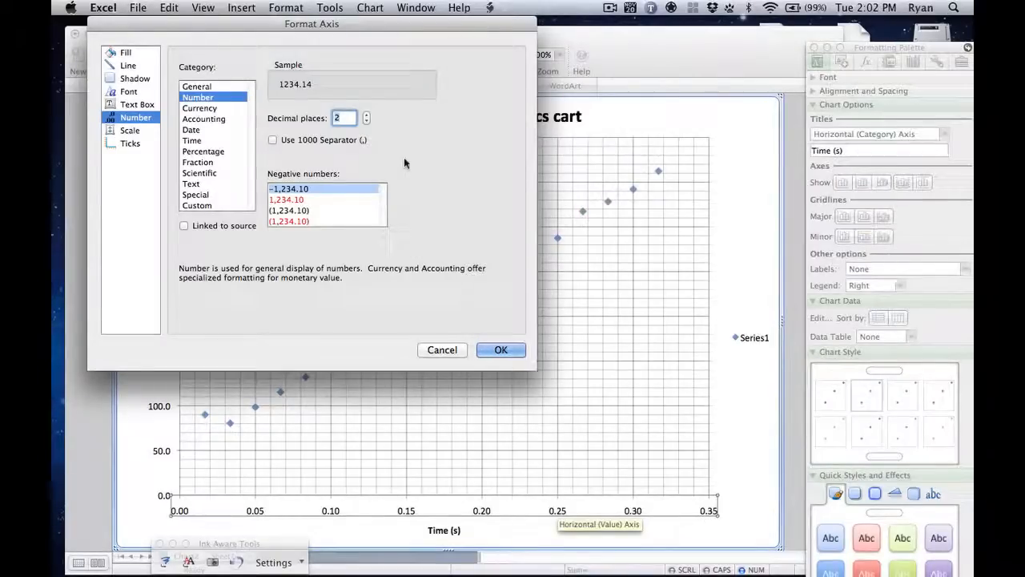
# Step: Review the horizontal axis's scale and tick mark settings and apply the axis formatting
pyautogui.click(132, 130)
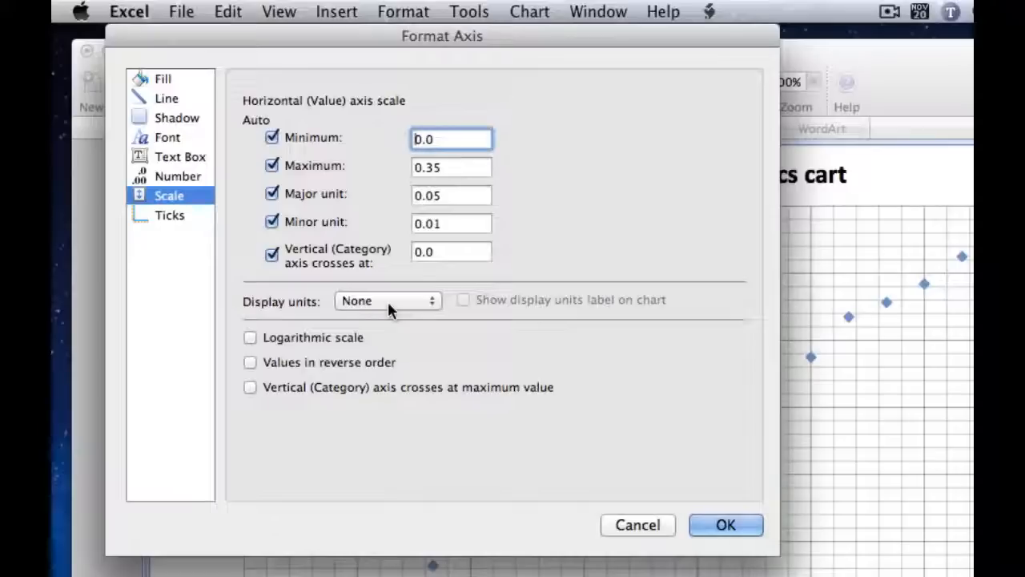
pyautogui.click(170, 216)
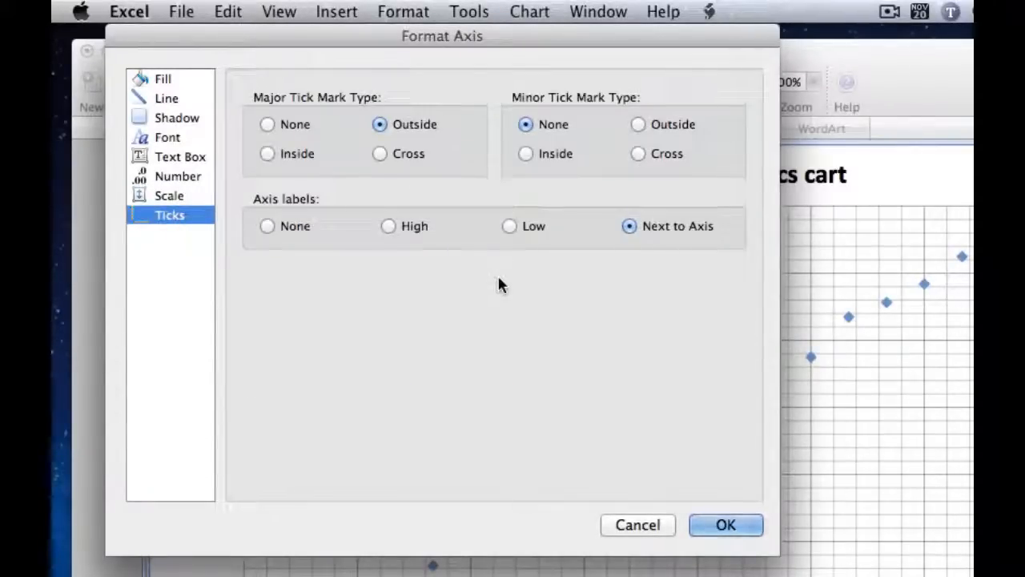
pyautogui.click(509, 226)
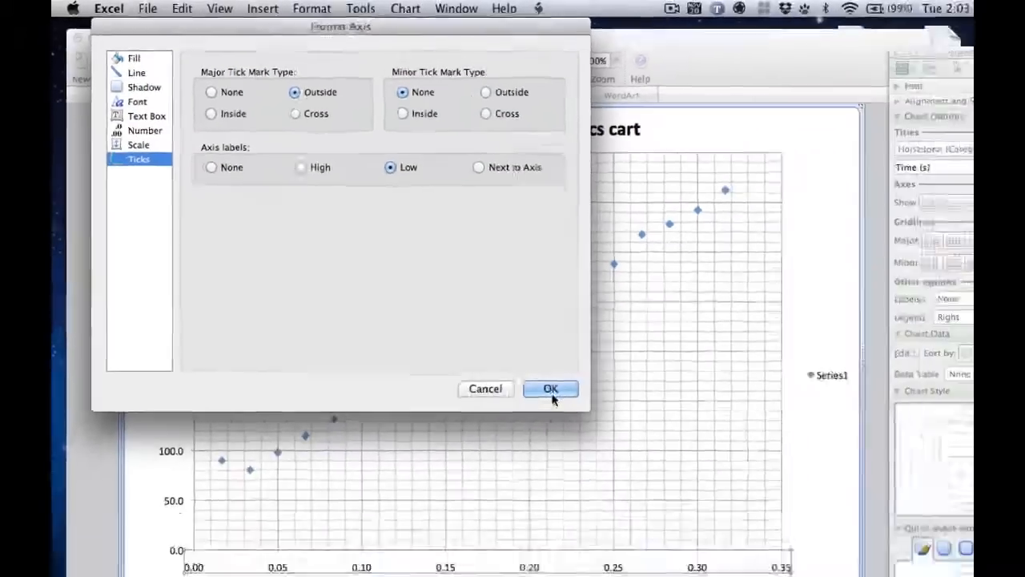
pyautogui.click(552, 396)
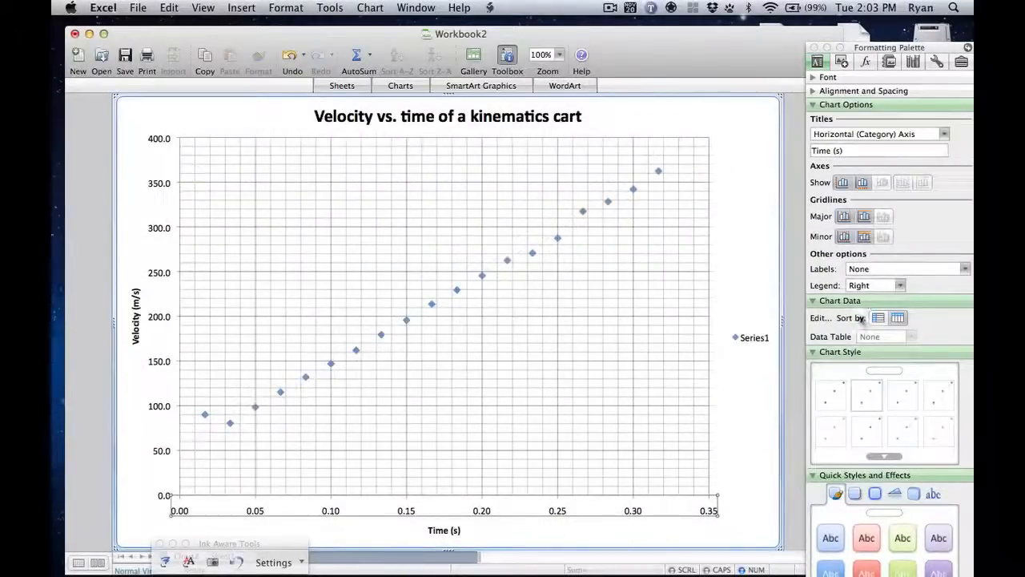
# Step: Set the chart's legend to None
pyautogui.click(887, 288)
pyautogui.click(863, 301)
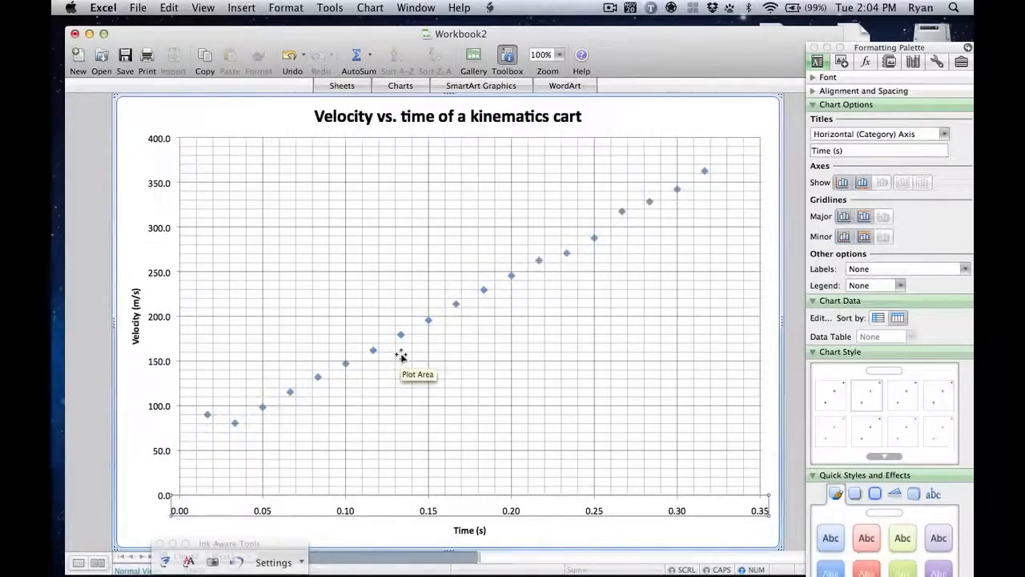
# Step: Open the marker style settings of the velocity data series
pyautogui.moveTo(401, 337)
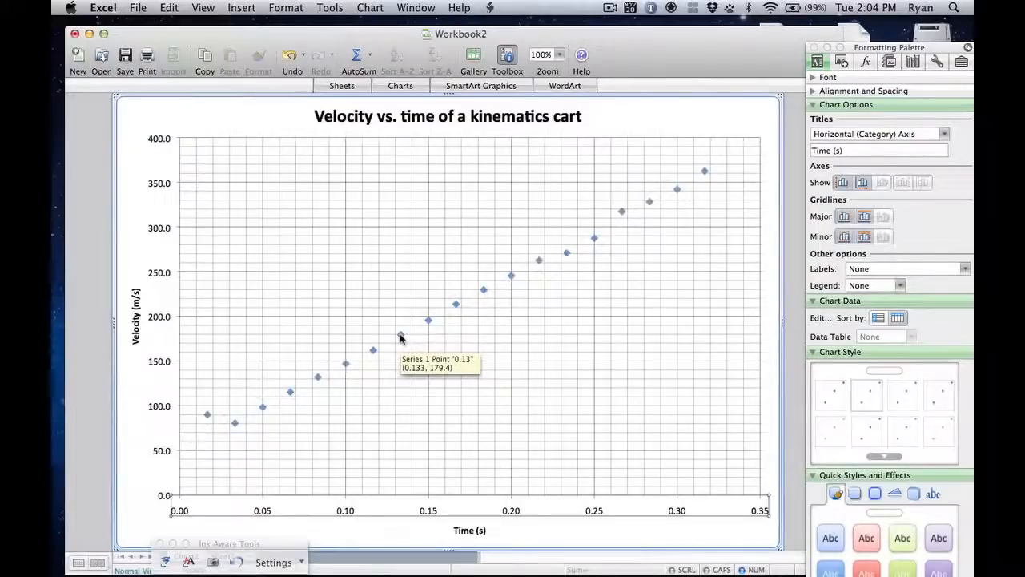
pyautogui.click(401, 336)
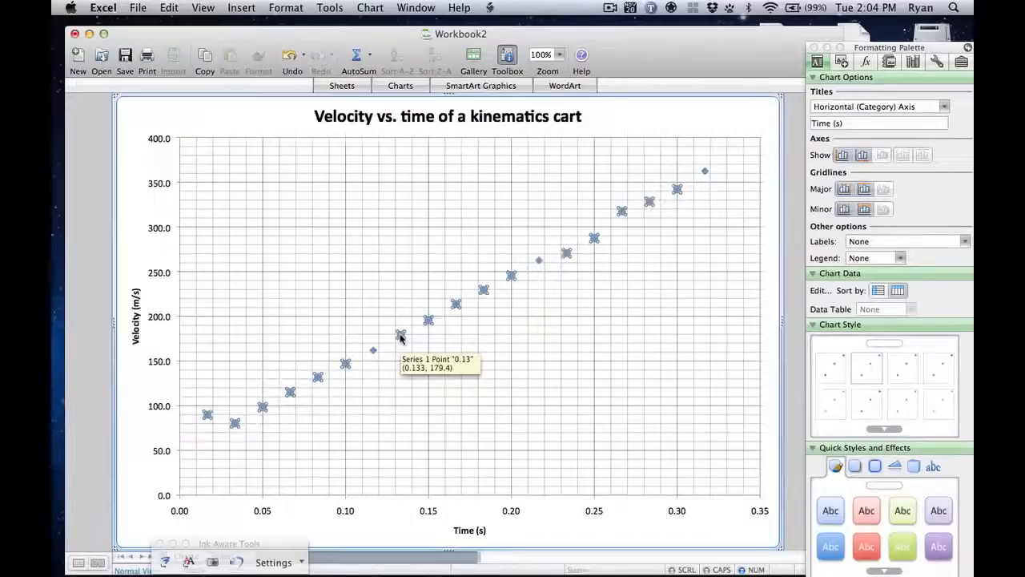
pyautogui.rightClick(401, 336)
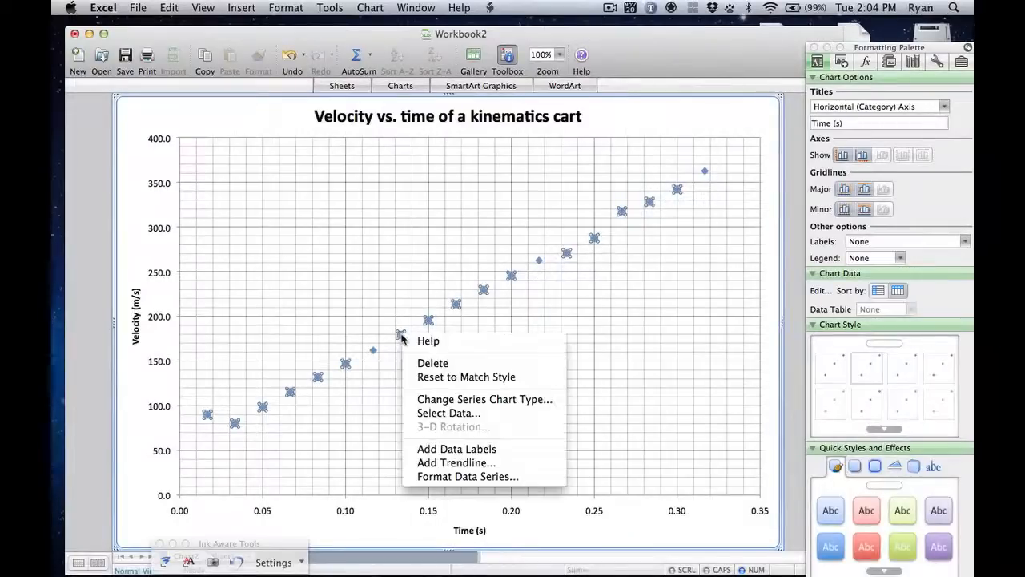
pyautogui.click(451, 477)
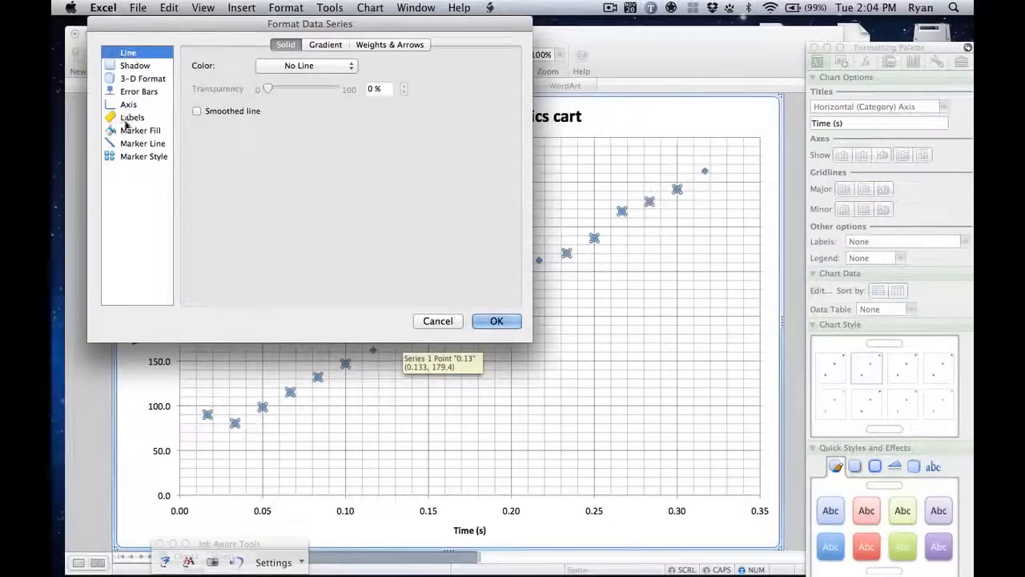
pyautogui.click(134, 158)
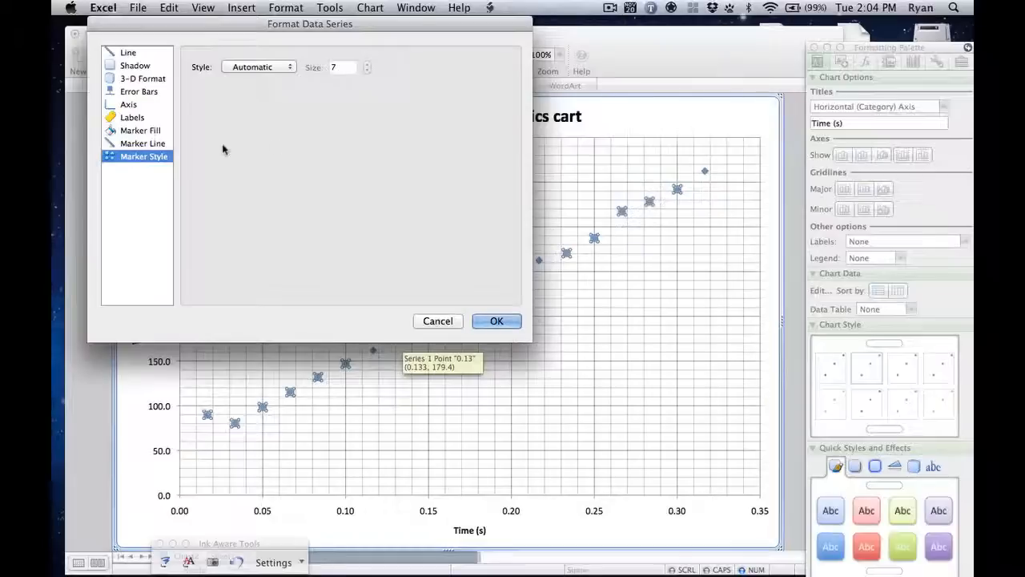
# Step: Try the x-shaped marker style on the data series and check its marker fill settings
pyautogui.click(268, 67)
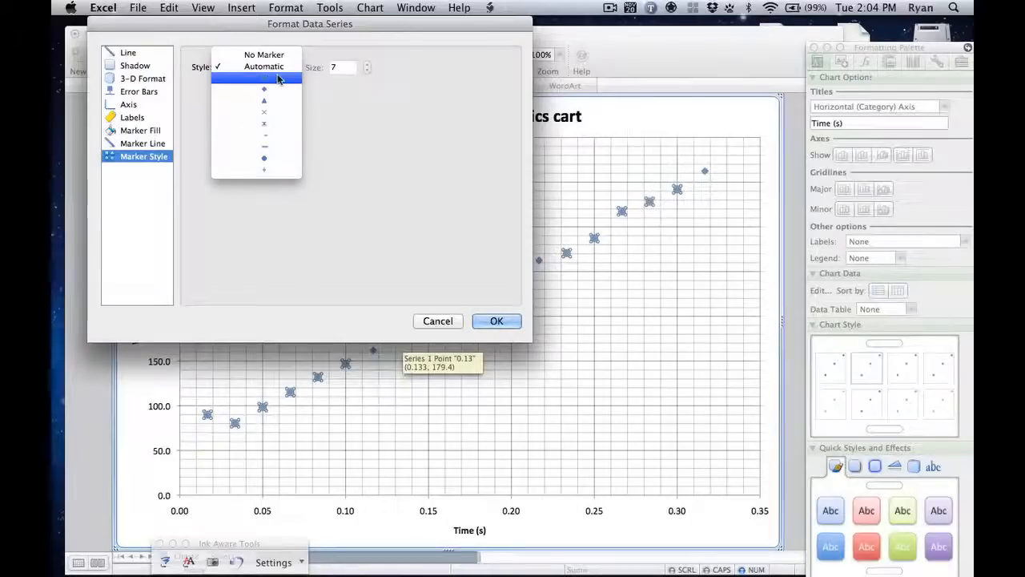
pyautogui.click(269, 117)
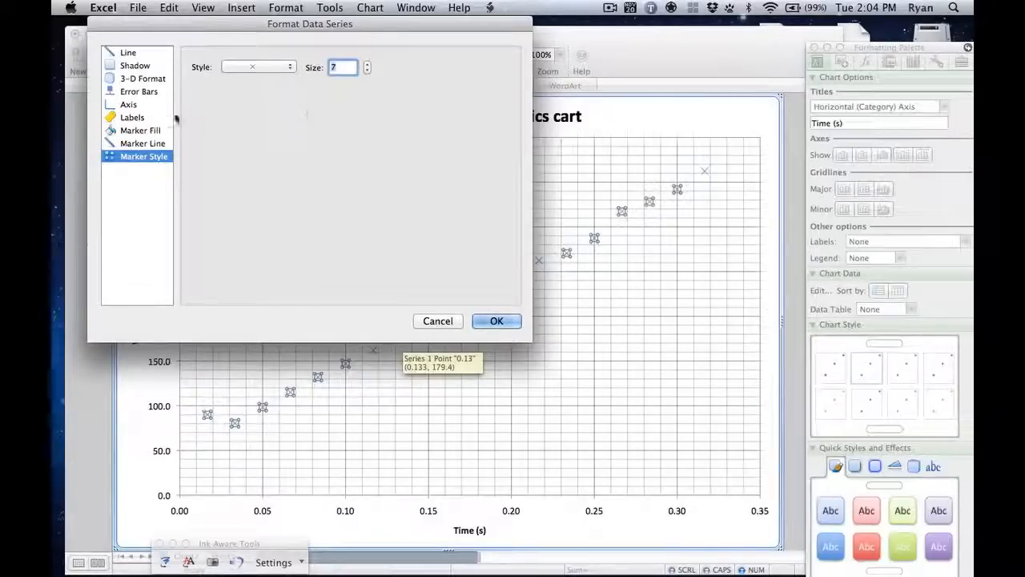
pyautogui.click(142, 131)
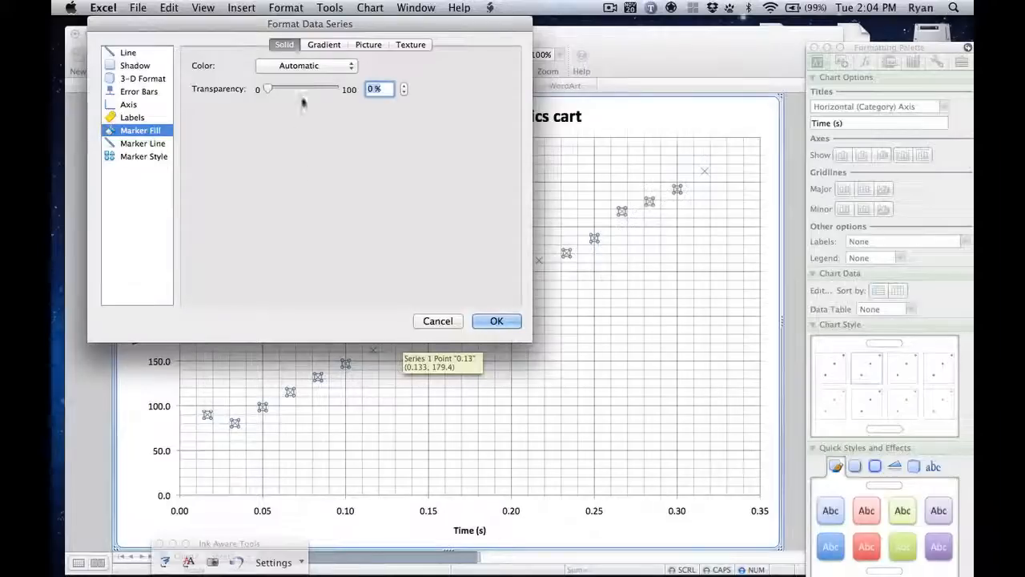
pyautogui.click(143, 157)
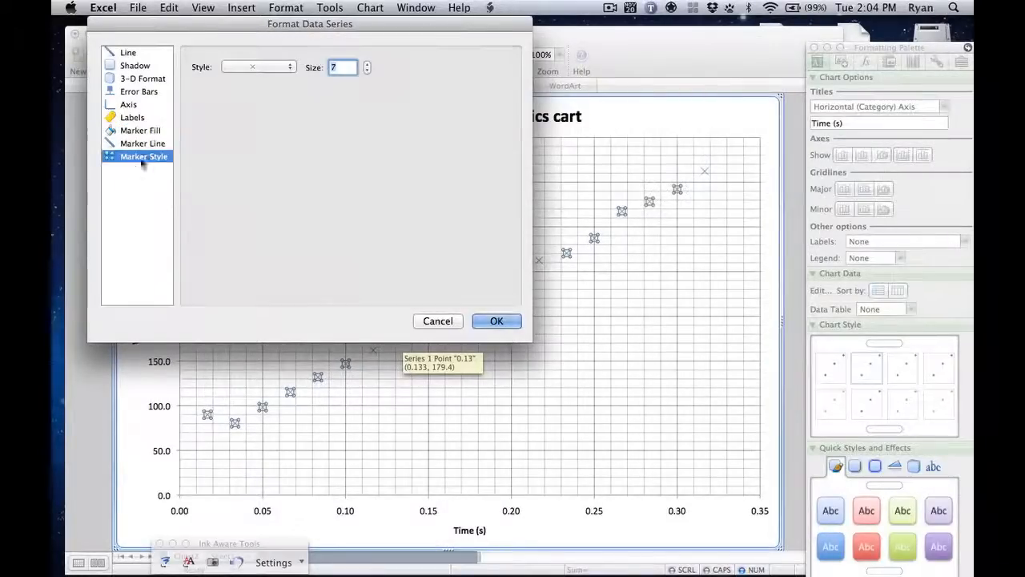
# Step: Try x marker sizes between 11 and 5, settle on 6, and reset the marker style to Automatic
pyautogui.click(366, 64)
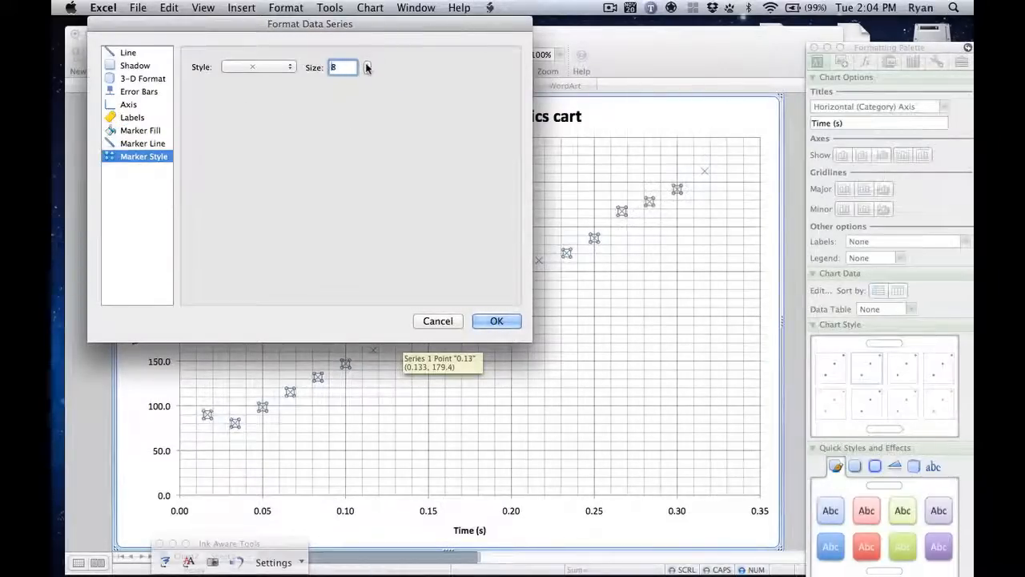
pyautogui.click(366, 64)
pyautogui.click(366, 64)
pyautogui.click(366, 64)
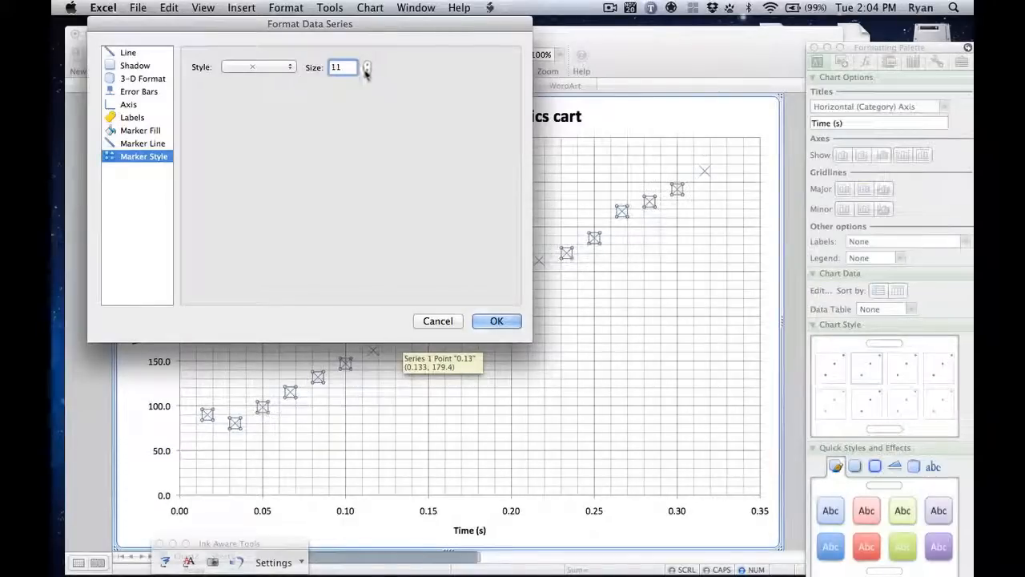
pyautogui.click(366, 70)
pyautogui.click(366, 70)
pyautogui.click(366, 71)
pyautogui.click(366, 70)
pyautogui.click(366, 70)
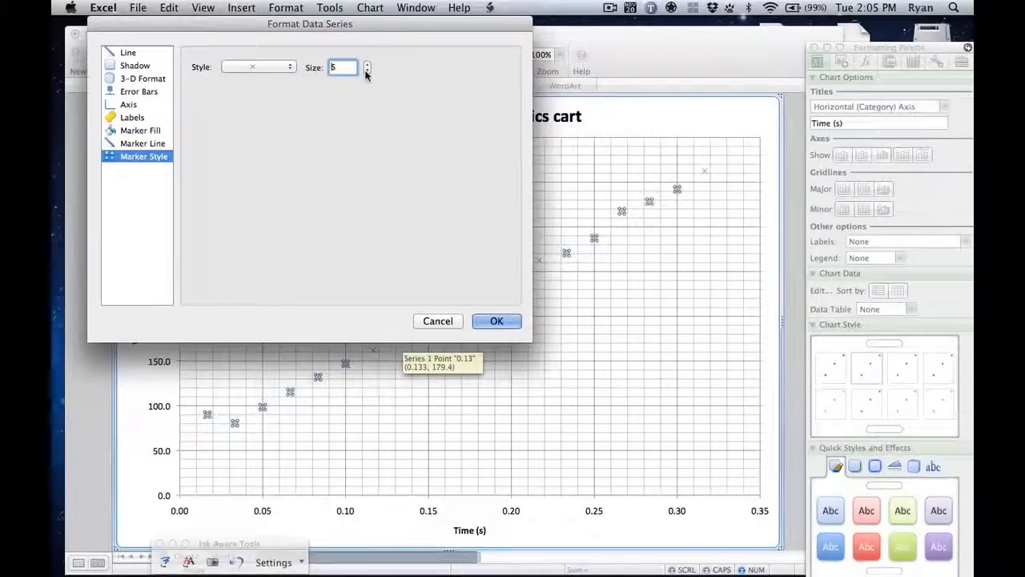
pyautogui.click(366, 70)
pyautogui.click(366, 64)
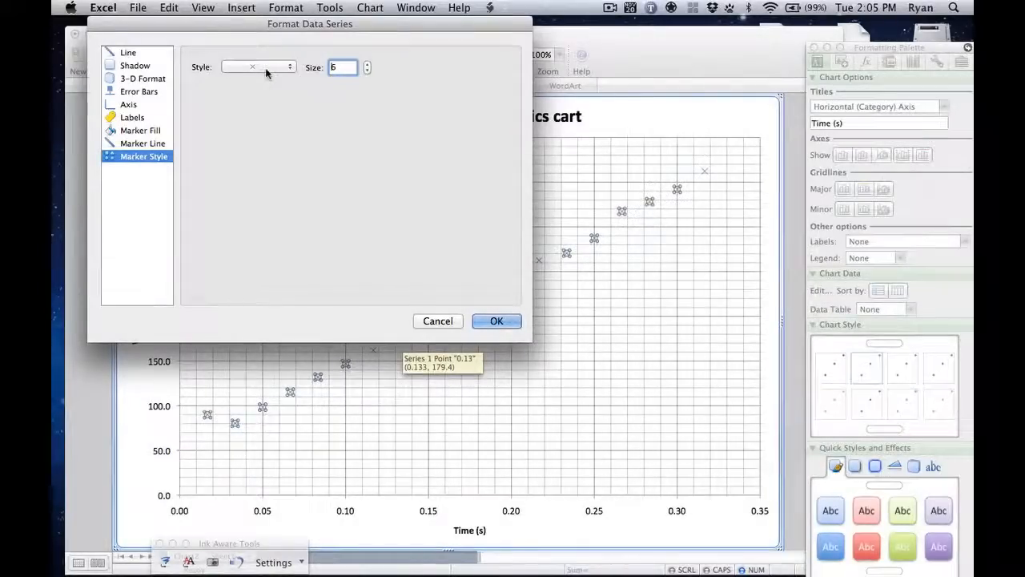
pyautogui.click(265, 67)
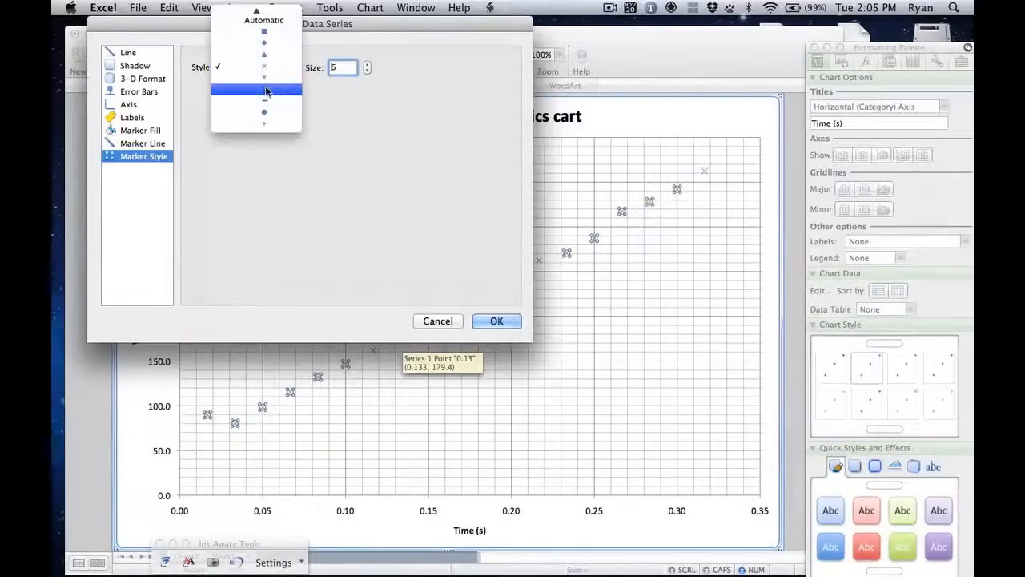
pyautogui.click(260, 25)
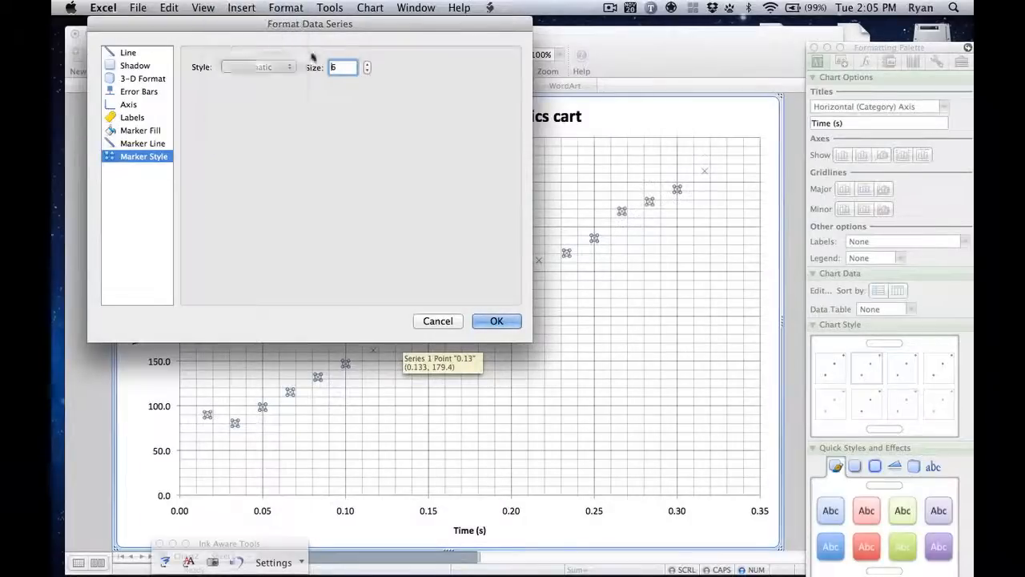
# Step: Set the data series markers to the solid diamond style at size 4 and apply the formatting
pyautogui.click(248, 68)
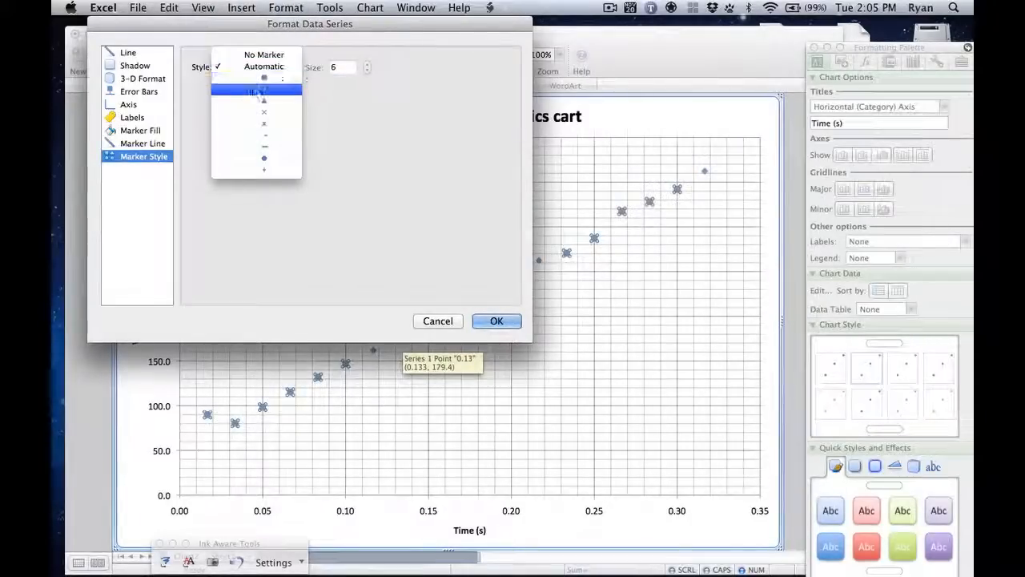
pyautogui.click(255, 88)
pyautogui.click(366, 72)
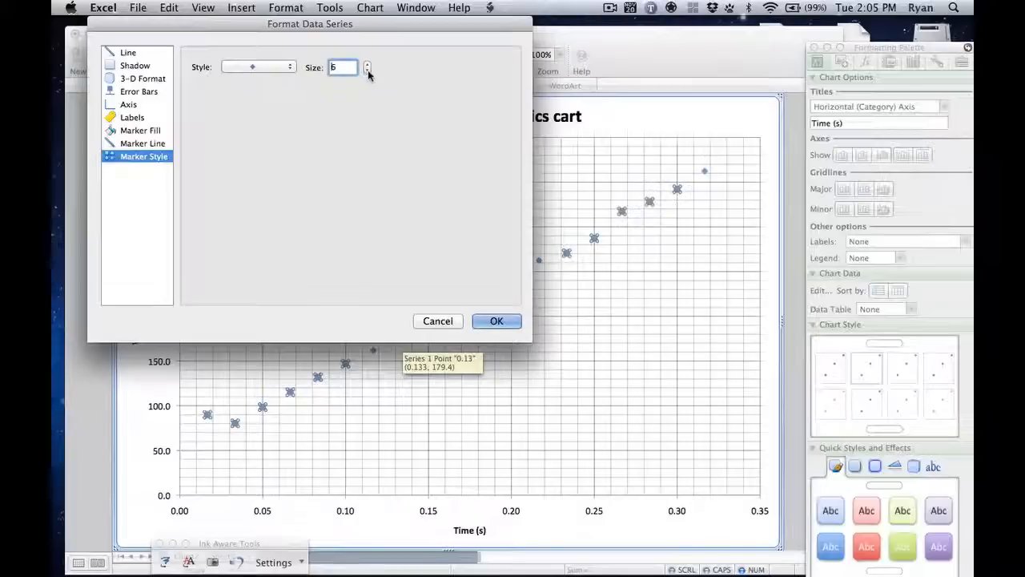
pyautogui.click(366, 71)
pyautogui.click(366, 72)
pyautogui.click(366, 72)
pyautogui.click(366, 63)
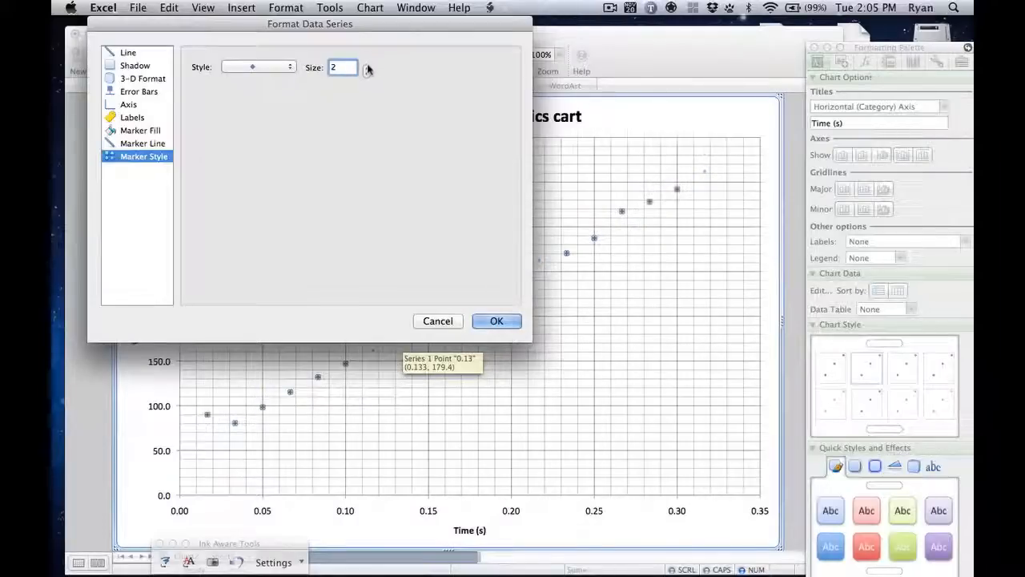
pyautogui.click(366, 63)
pyautogui.click(501, 321)
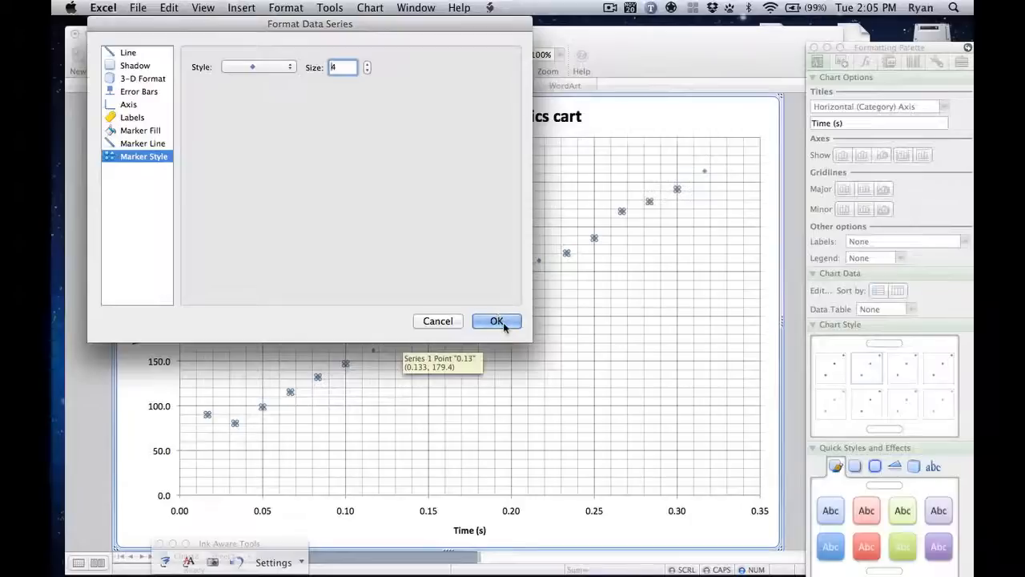
# Step: Deselect the data series and inspect a resized data point on the chart
pyautogui.click(712, 379)
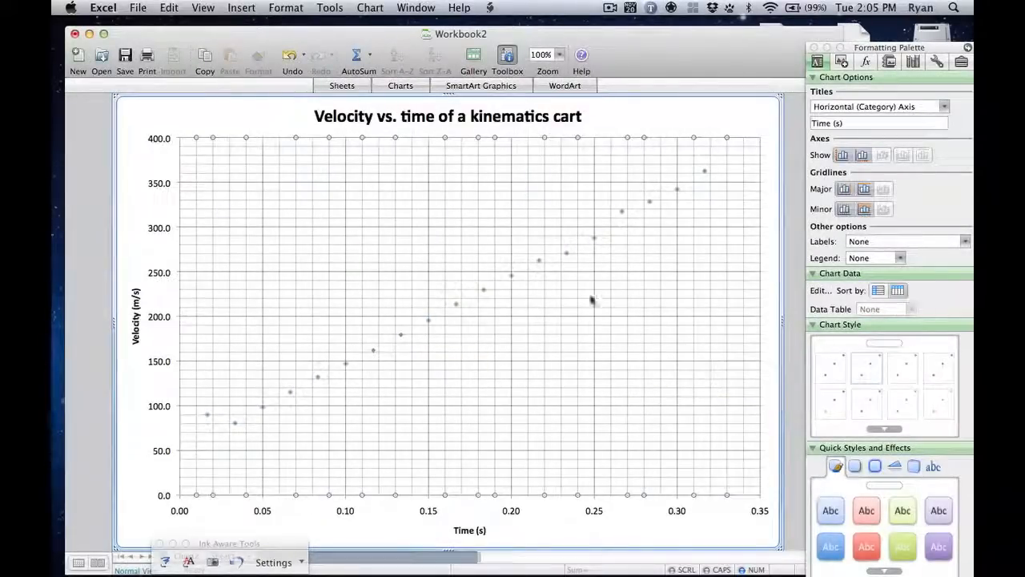
pyautogui.moveTo(567, 257)
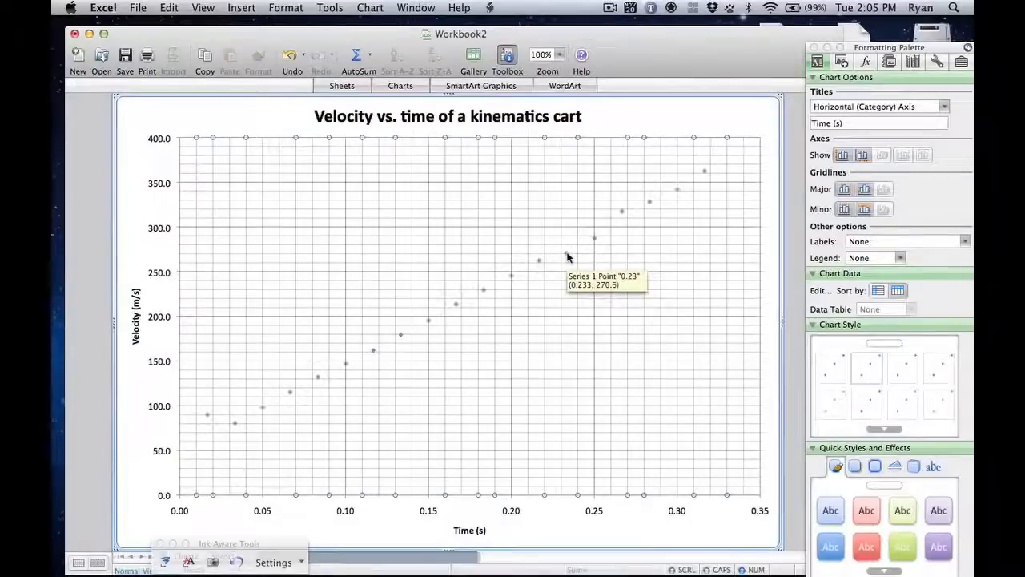
pyautogui.click(728, 124)
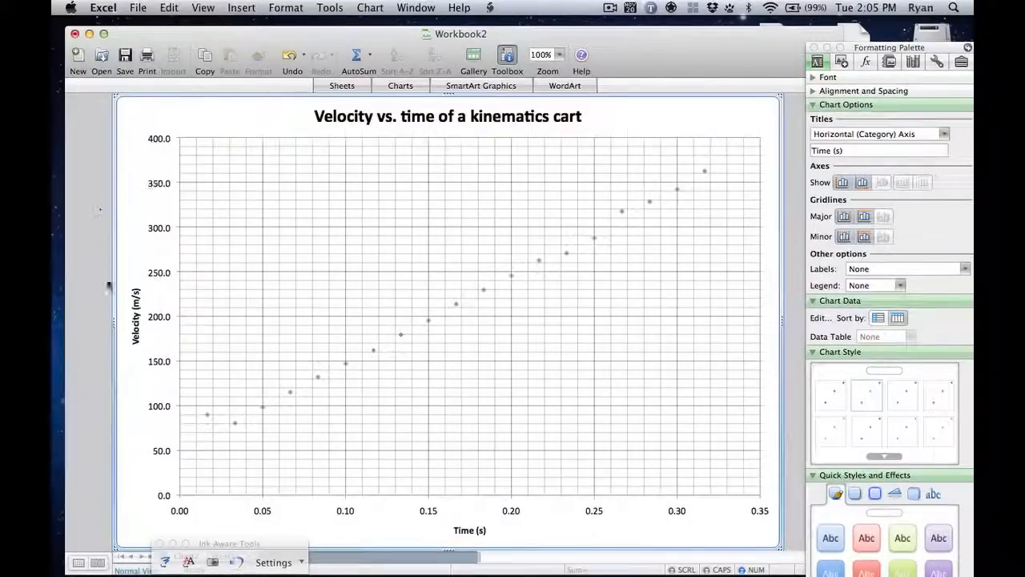